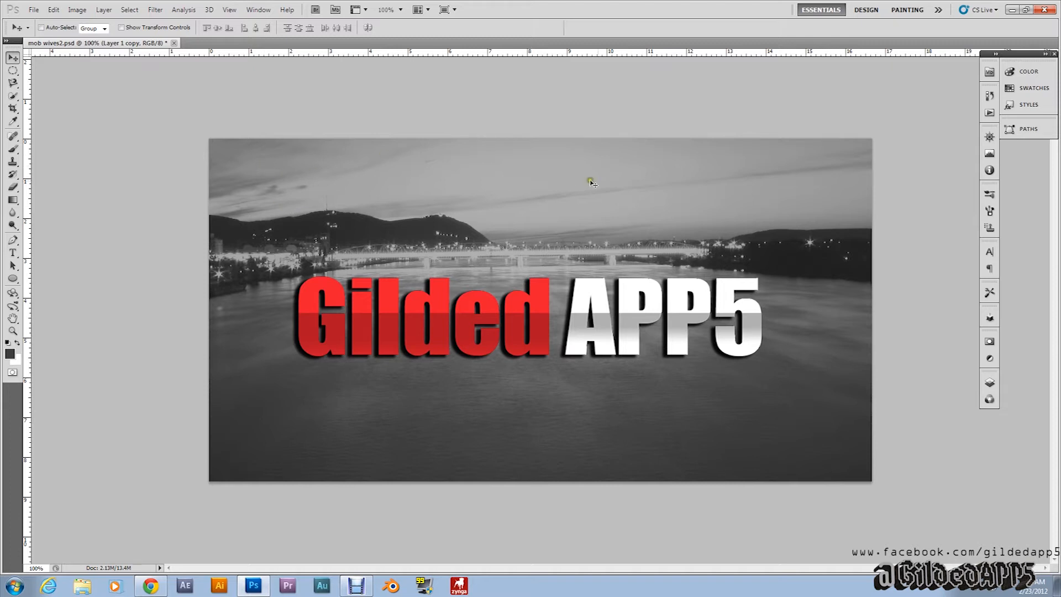
Step: Create a new 1200 x 620 pixel RGB document at 72 pixels/inch with a white background
click(34, 11)
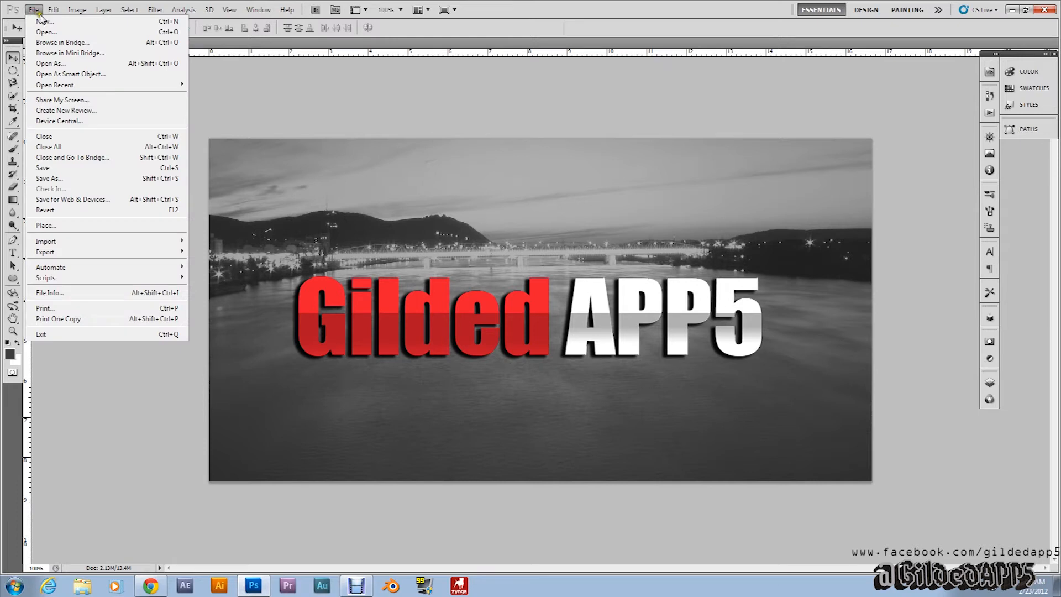
click(40, 22)
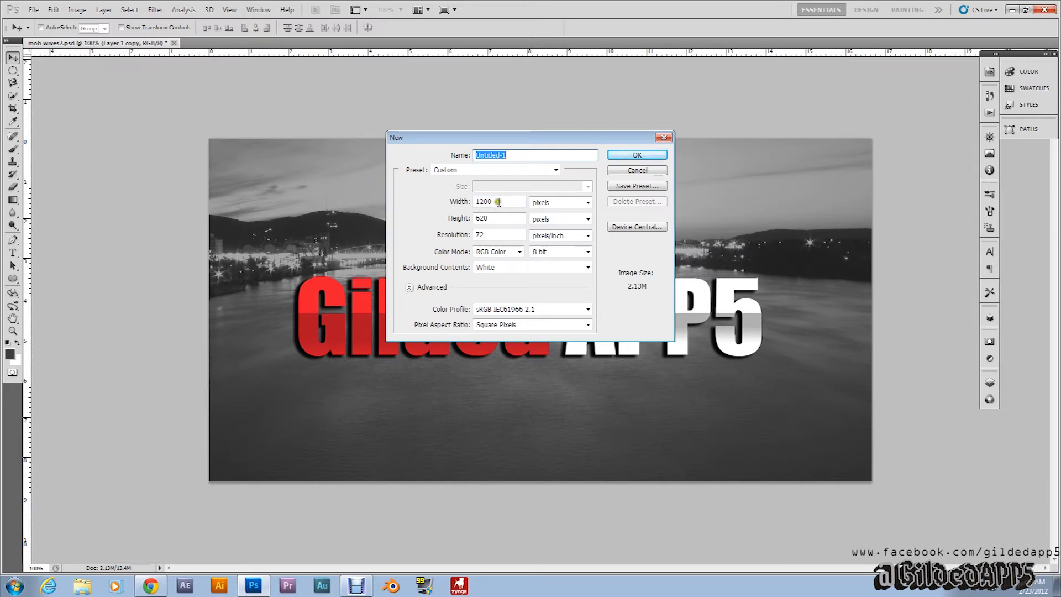
click(636, 159)
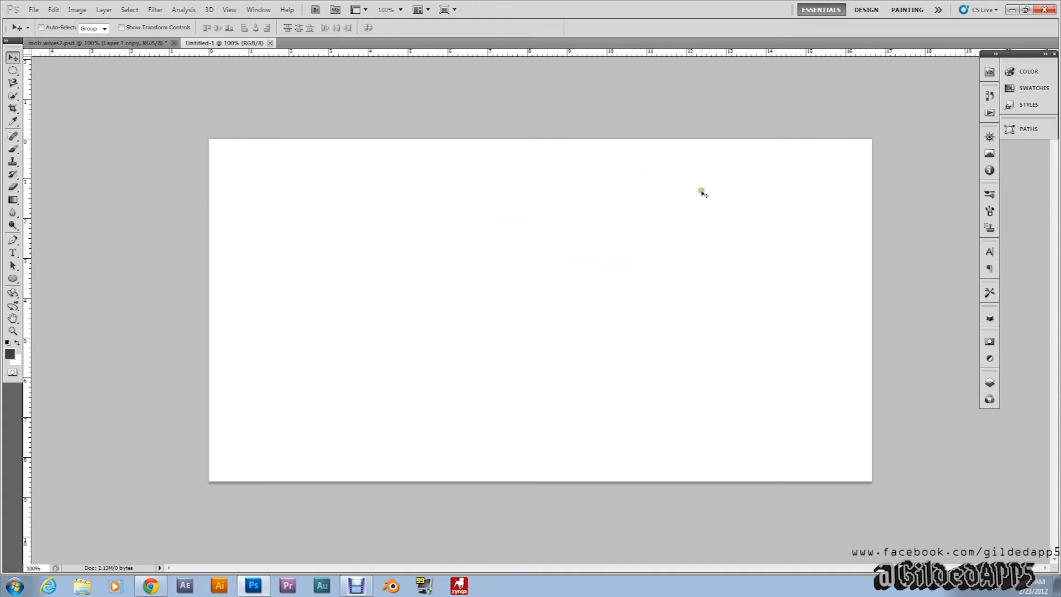
Step: Add the text "Gilded" in black 200 pt Impact and move it down into the left half of the canvas
click(11, 253)
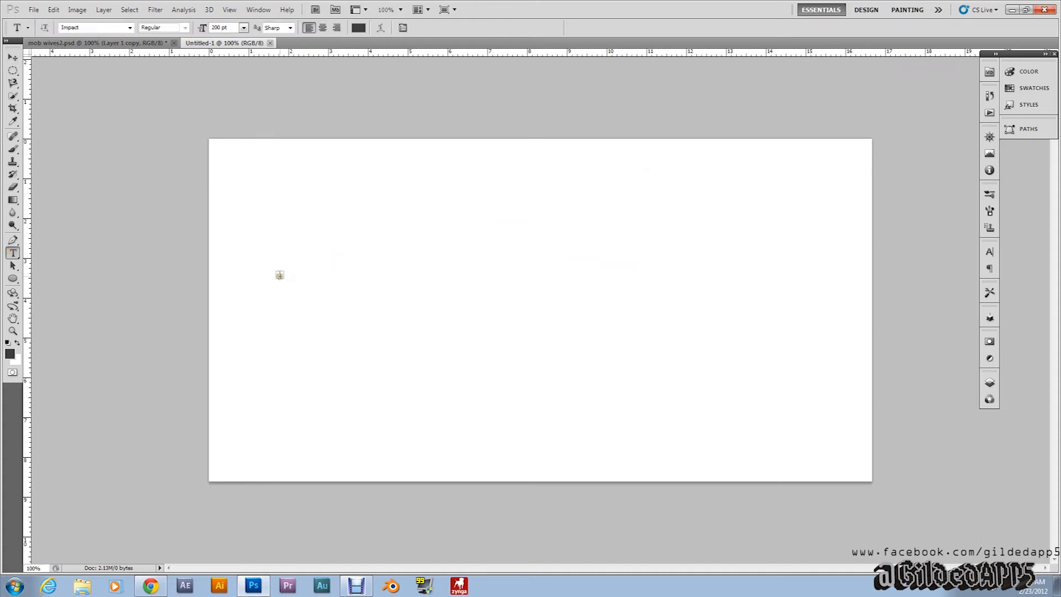
click(280, 276)
click(990, 382)
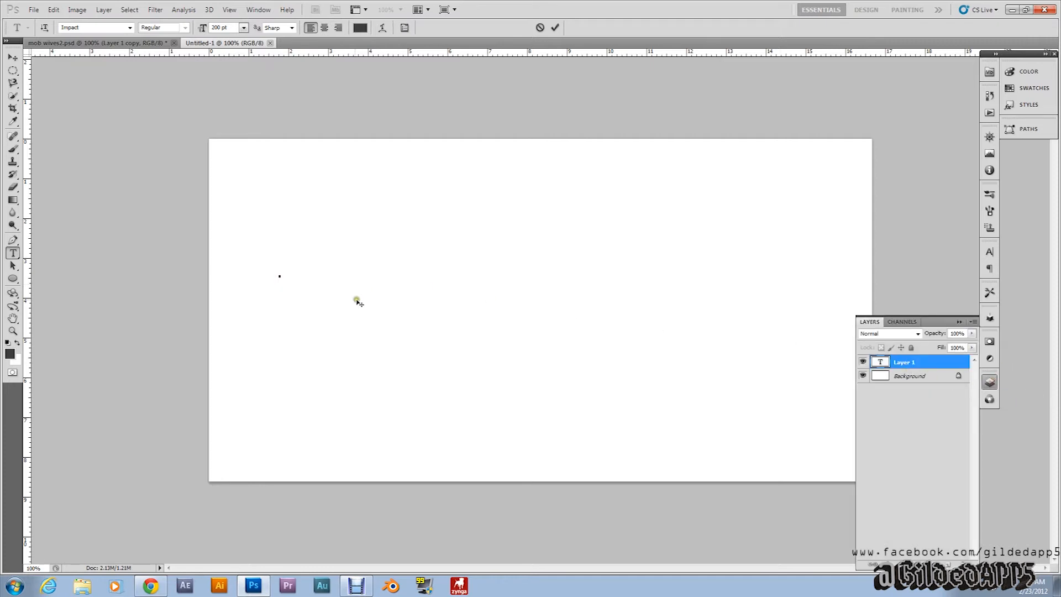
click(10, 353)
drag(724, 409, 701, 493)
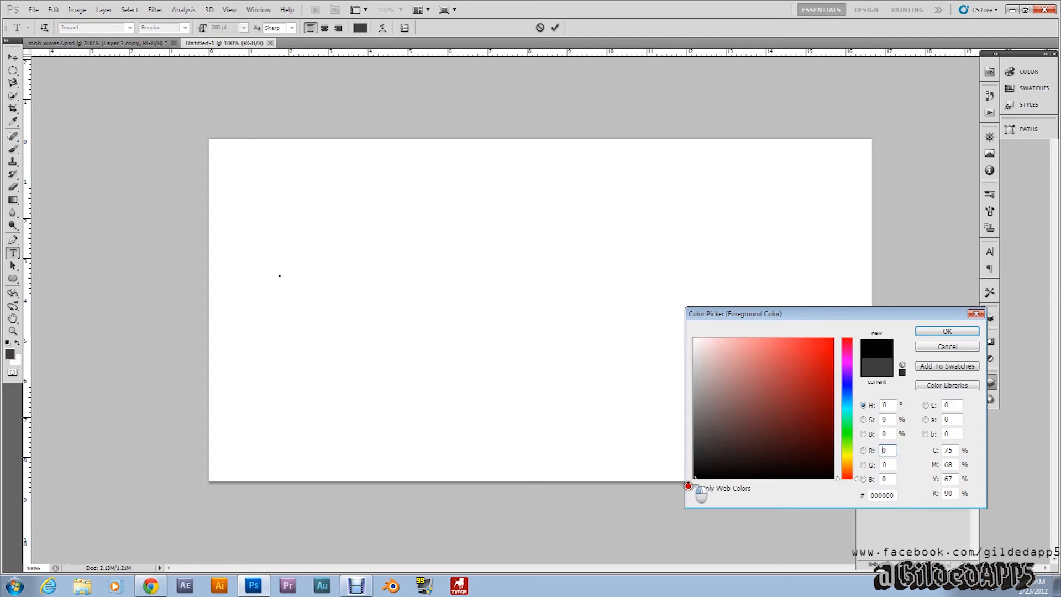
click(950, 332)
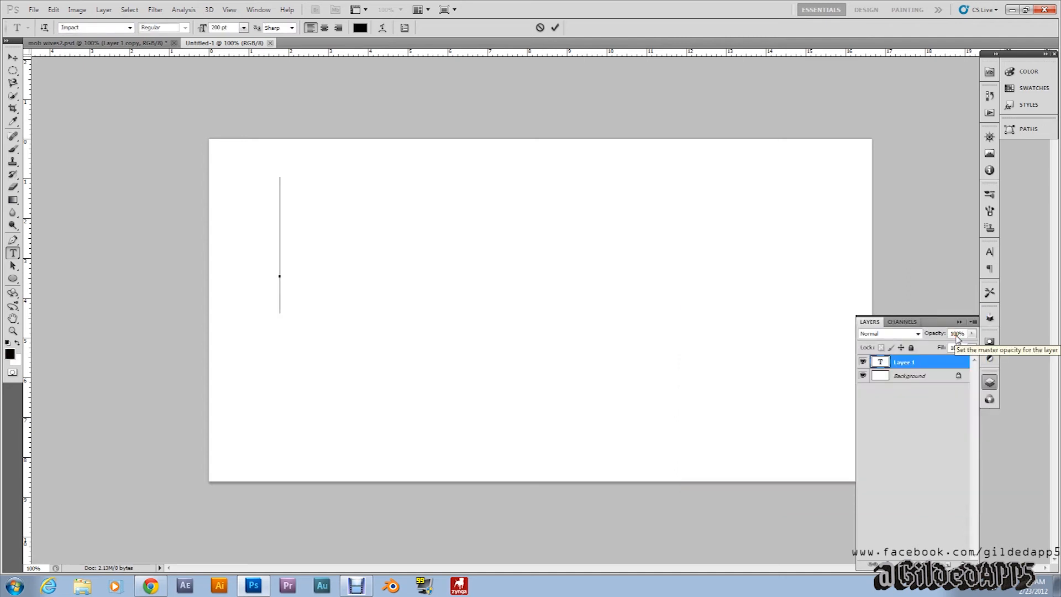
text(G)
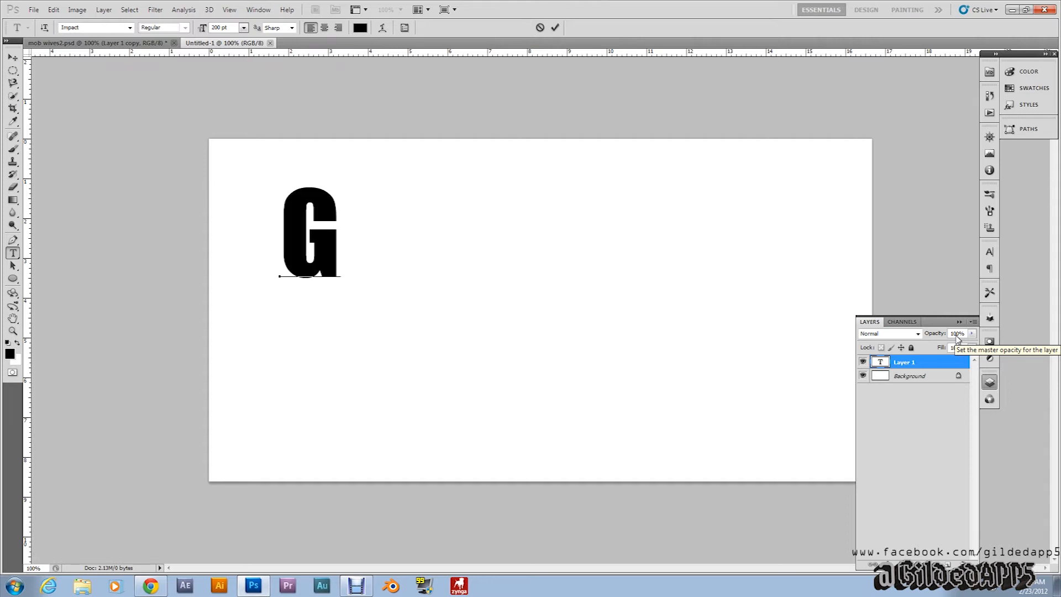
text(ilded)
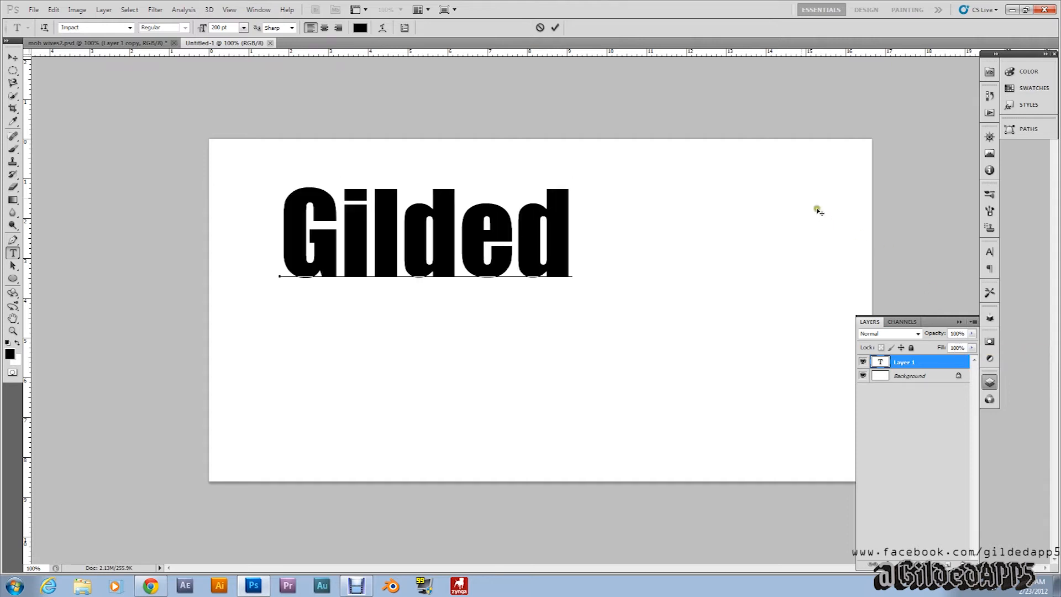
click(11, 57)
drag(506, 218, 485, 277)
Step: Recolor the "Gilded" text red using the hex color ec1b30
click(9, 353)
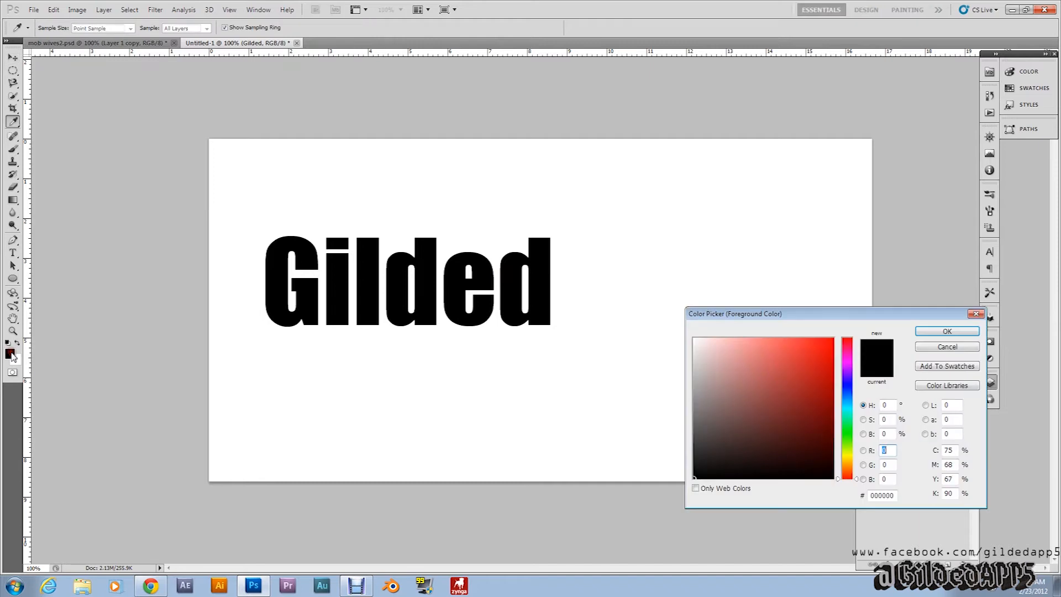
double_click(896, 496)
text(ec1b30)
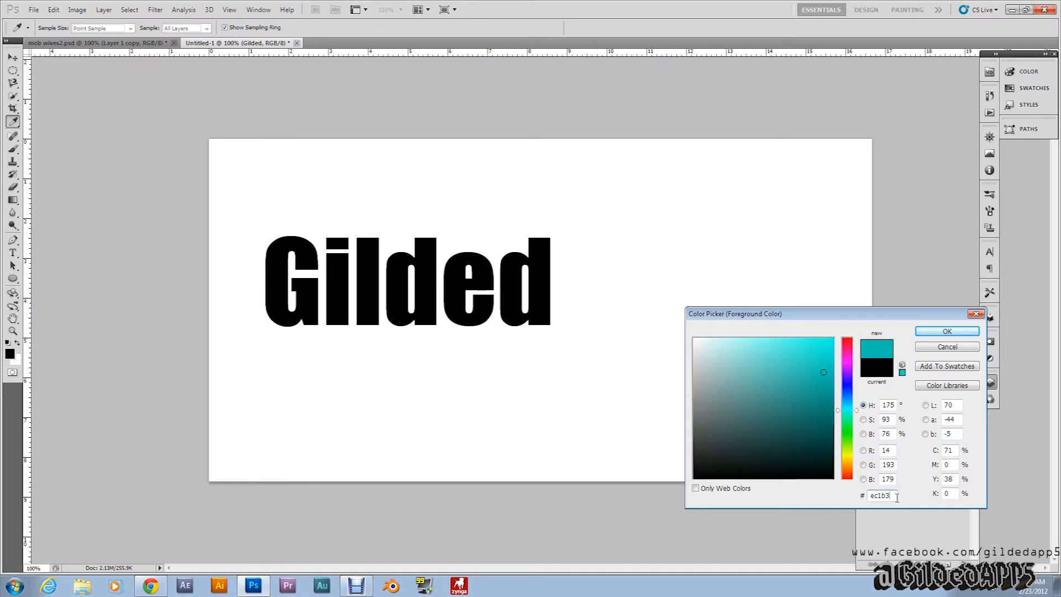
click(949, 332)
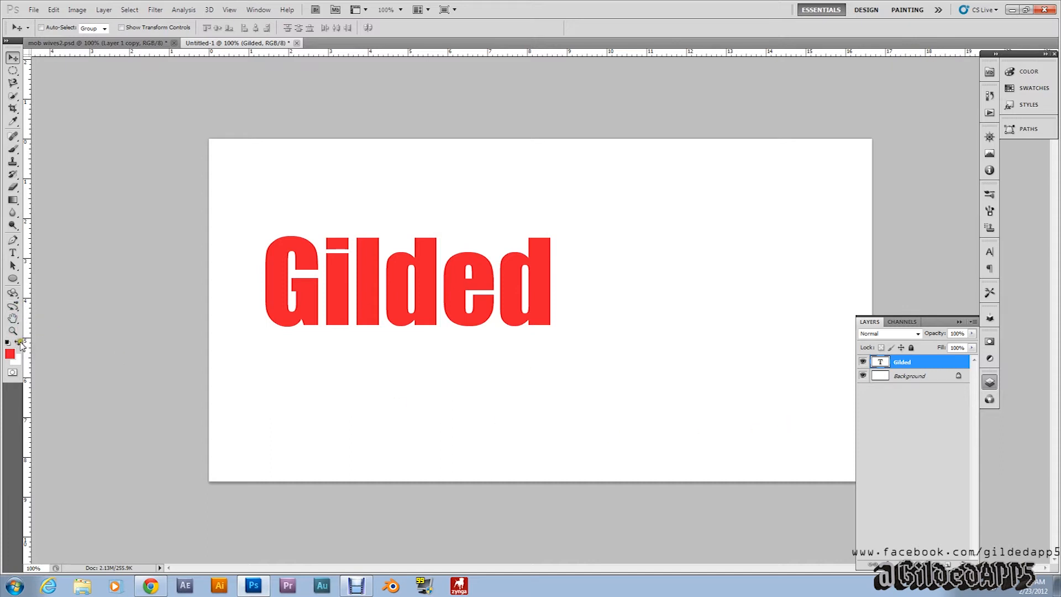
Step: Add a separate text layer reading "APP5" to the right of "Gilded"
click(12, 252)
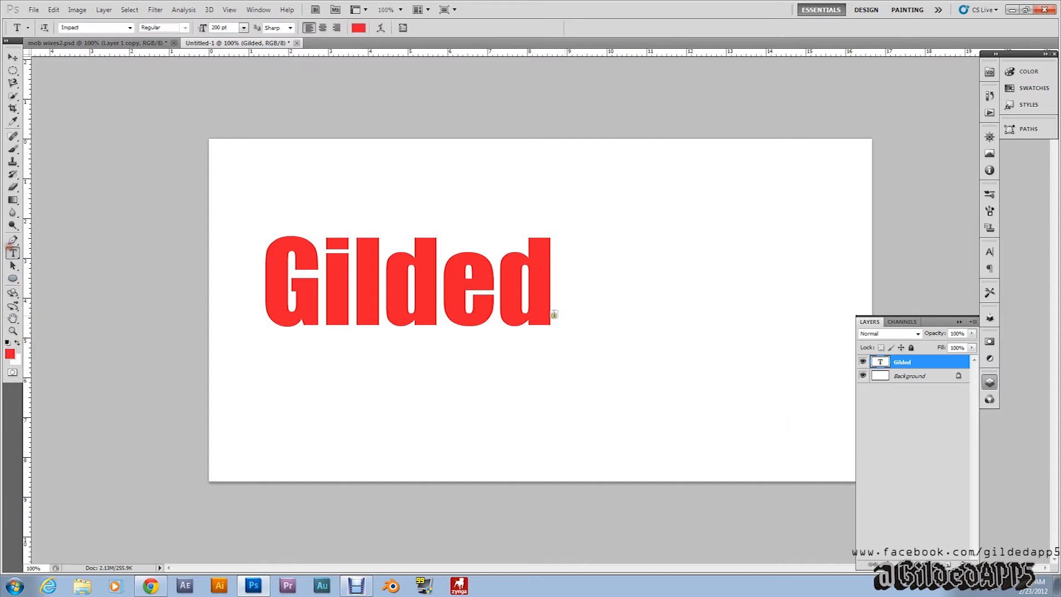
click(608, 299)
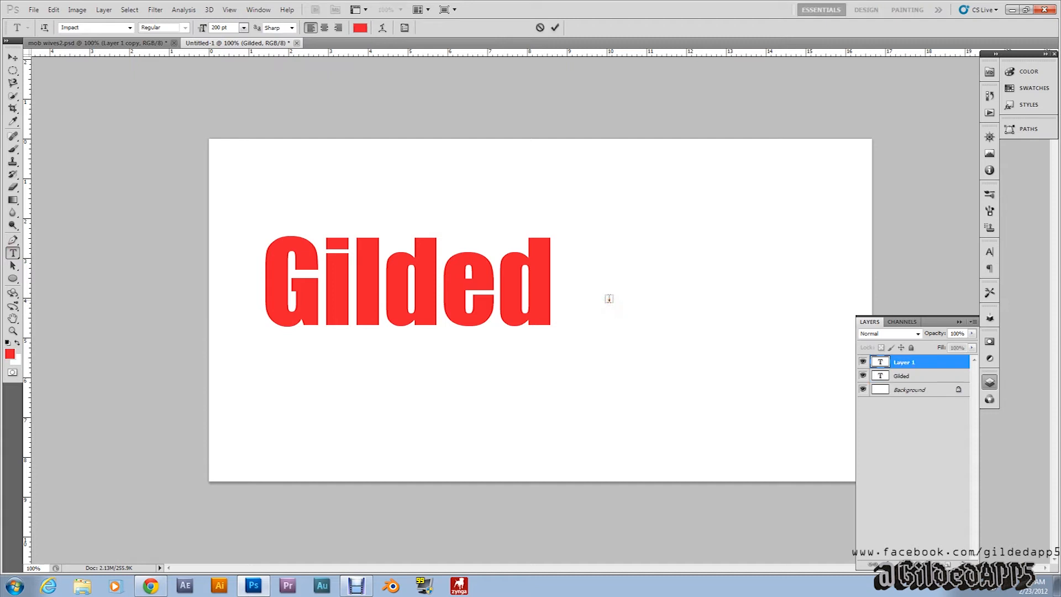
text(AP)
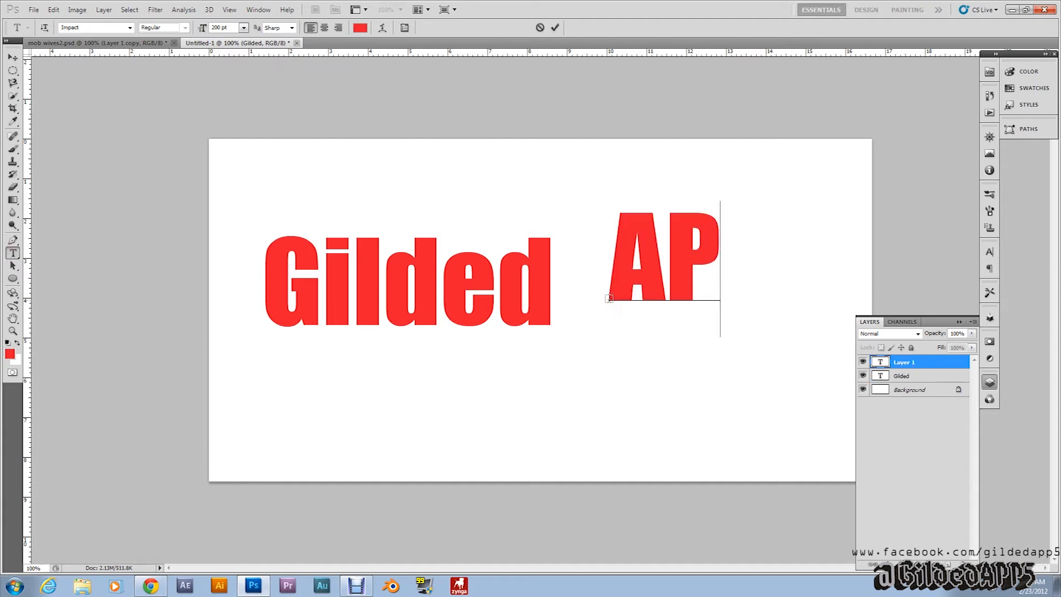
text(P5)
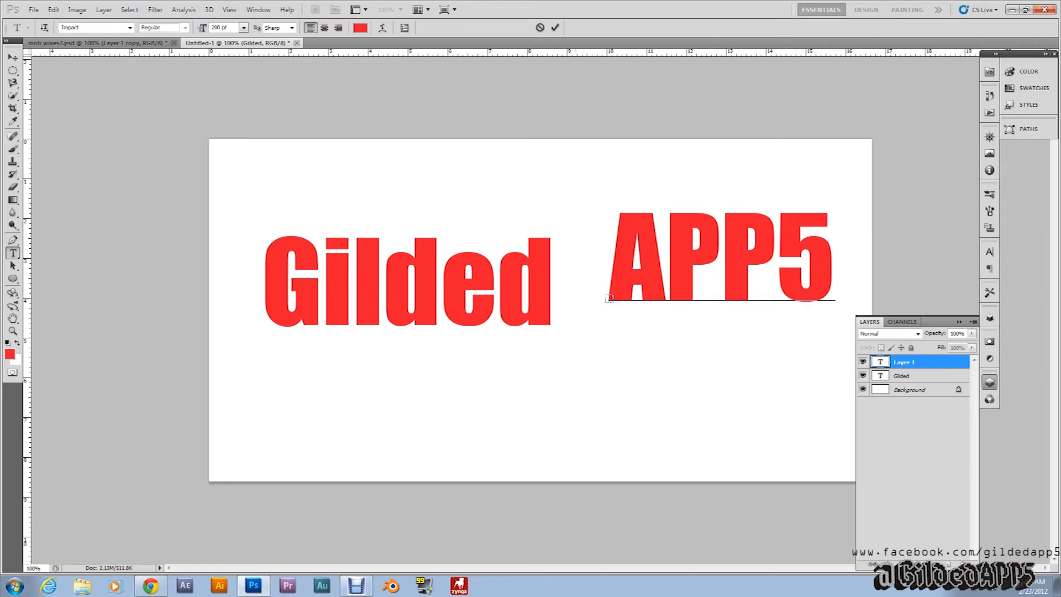
Step: Fill the Background layer with black using the Paint Bucket
click(8, 342)
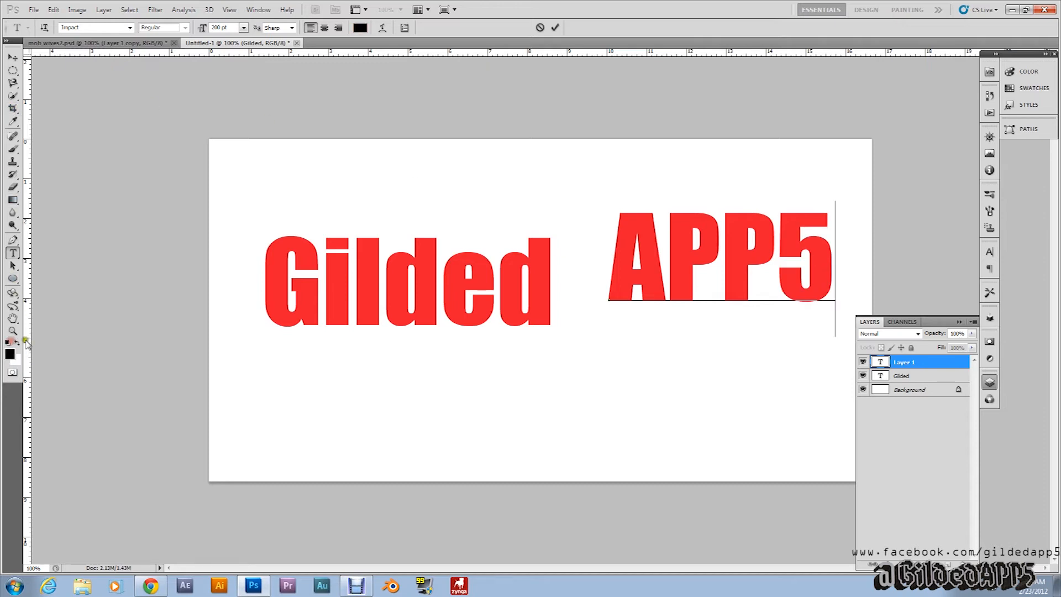
click(908, 389)
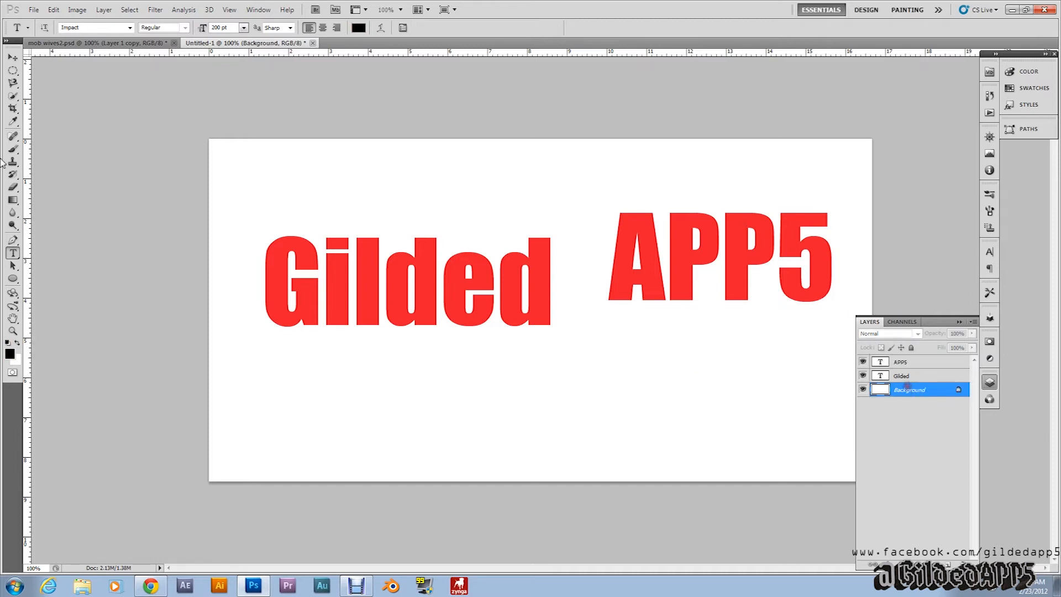
drag(16, 199, 44, 213)
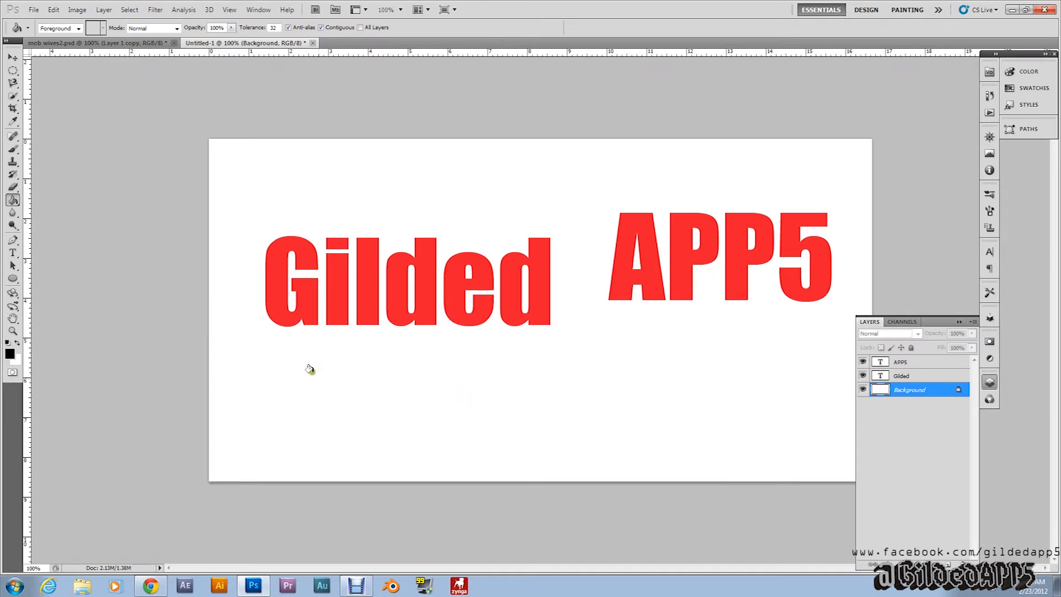
click(447, 397)
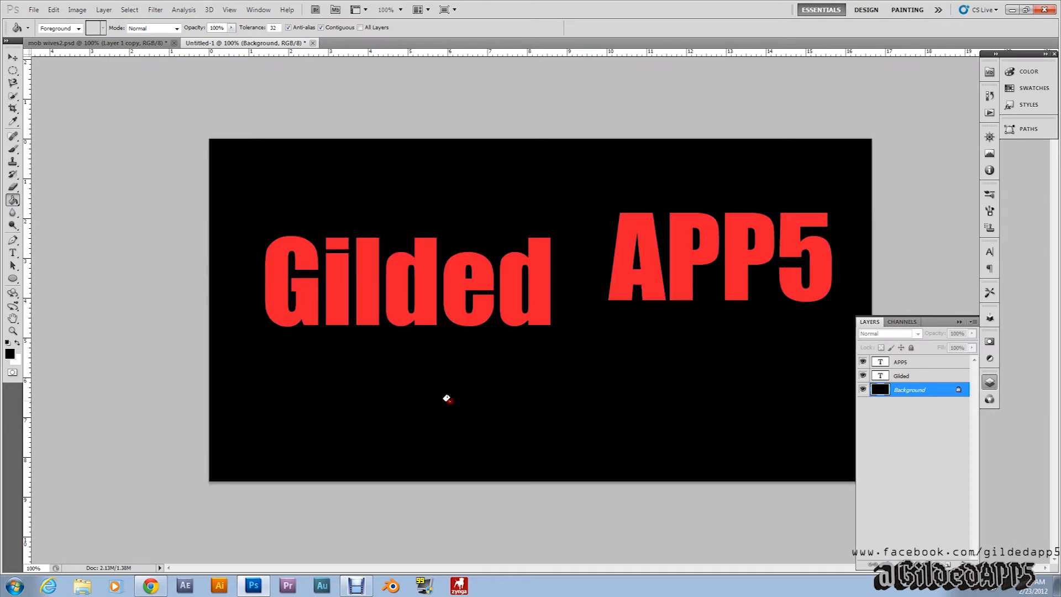
Step: Recolor the "APP5" text white and move it next to "Gilded" on the same baseline
click(901, 362)
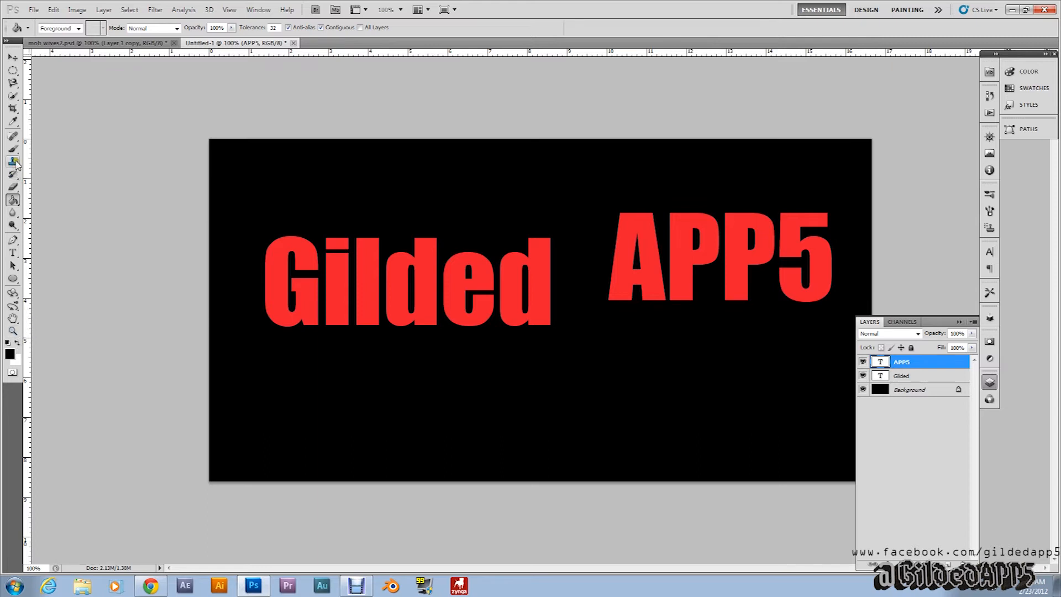
click(13, 253)
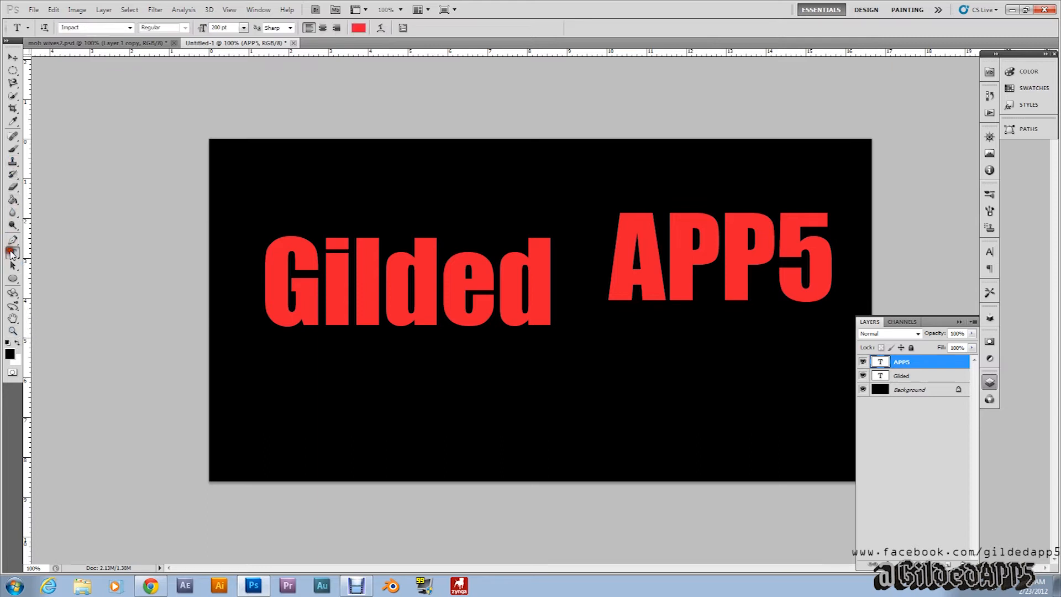
click(18, 344)
click(9, 354)
drag(727, 362, 670, 327)
click(947, 331)
drag(828, 261, 597, 268)
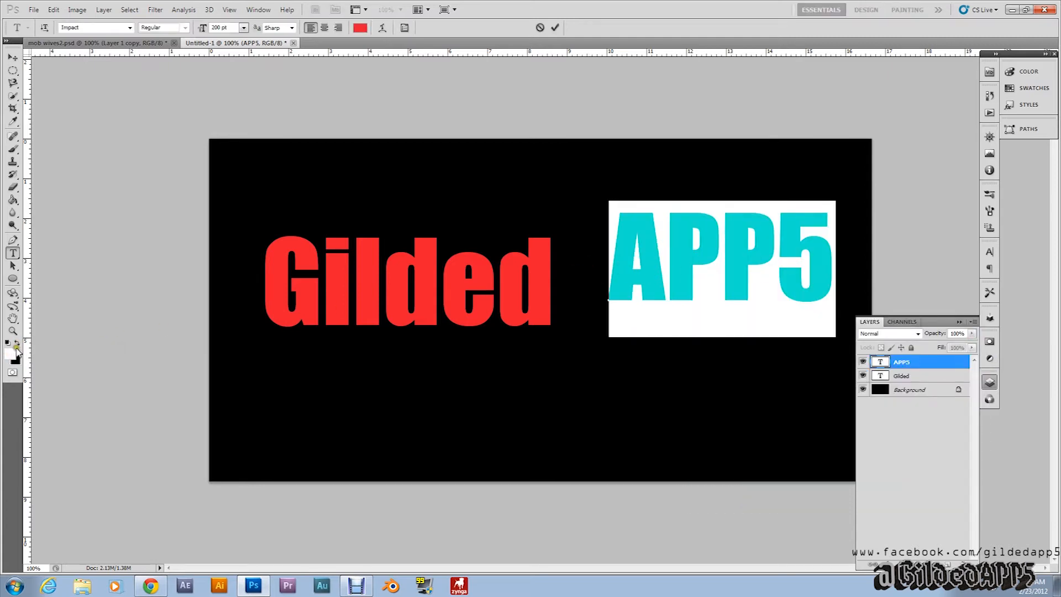
click(359, 27)
drag(736, 362, 671, 328)
click(918, 332)
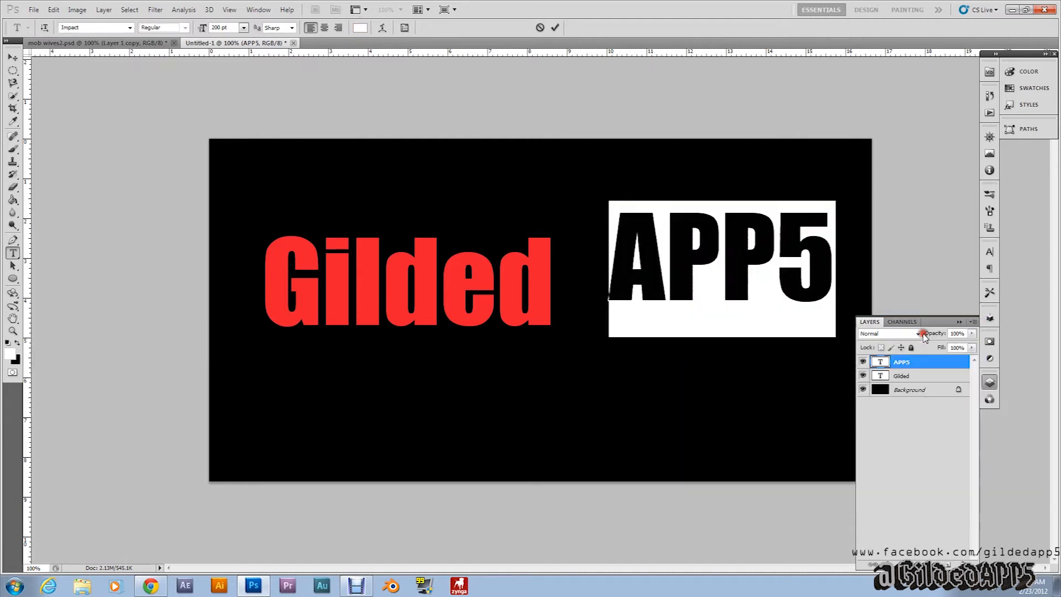
click(13, 57)
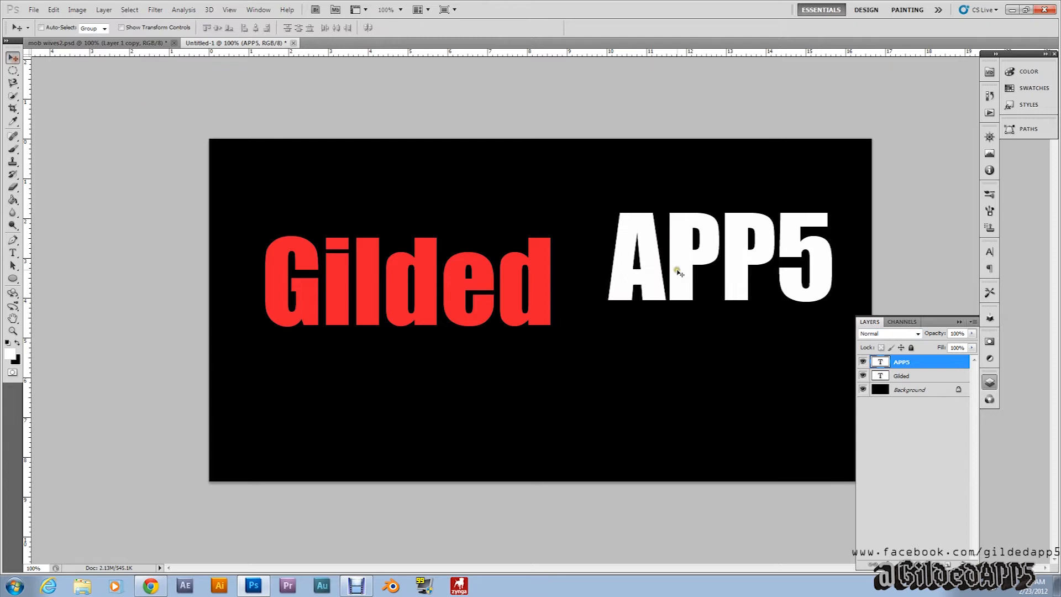
drag(694, 263, 657, 286)
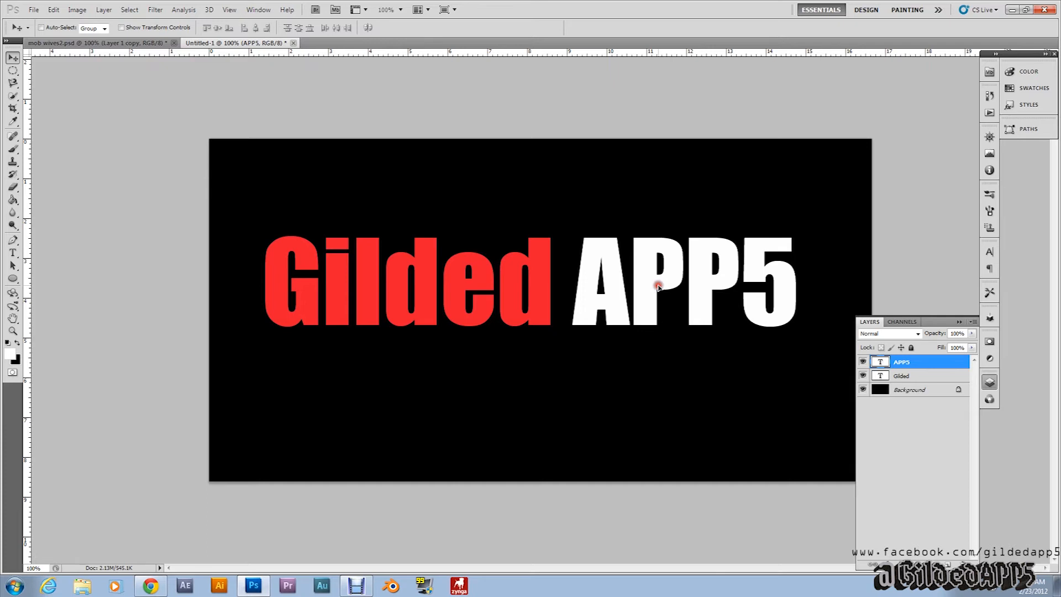
Step: On a new layer above "Gilded", draw a linear black-to-transparent gradient from canvas top to bottom in Normal mode at 100% opacity
click(902, 378)
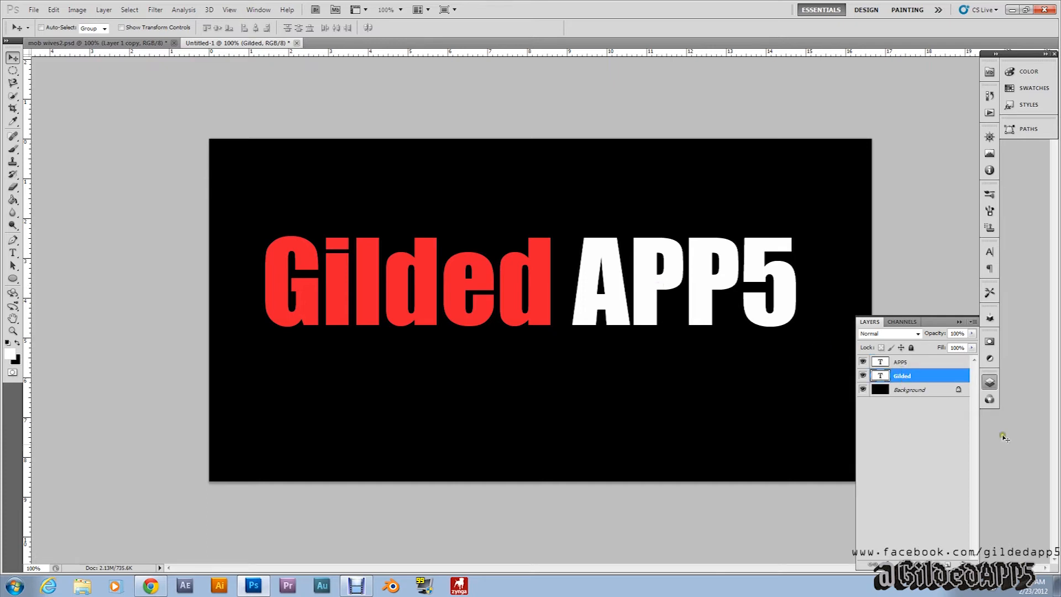
click(950, 565)
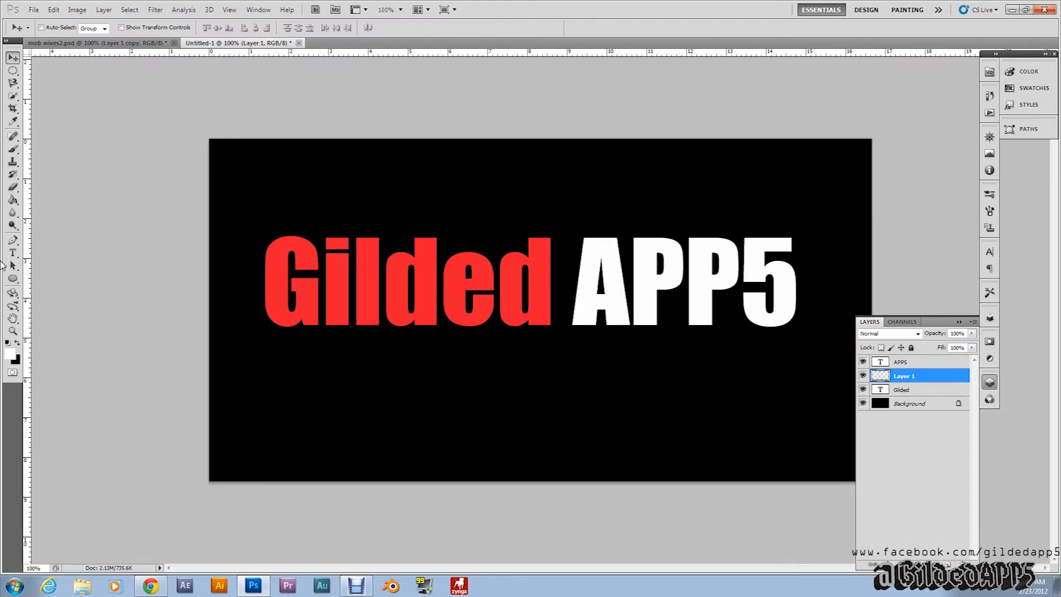
click(18, 343)
click(12, 199)
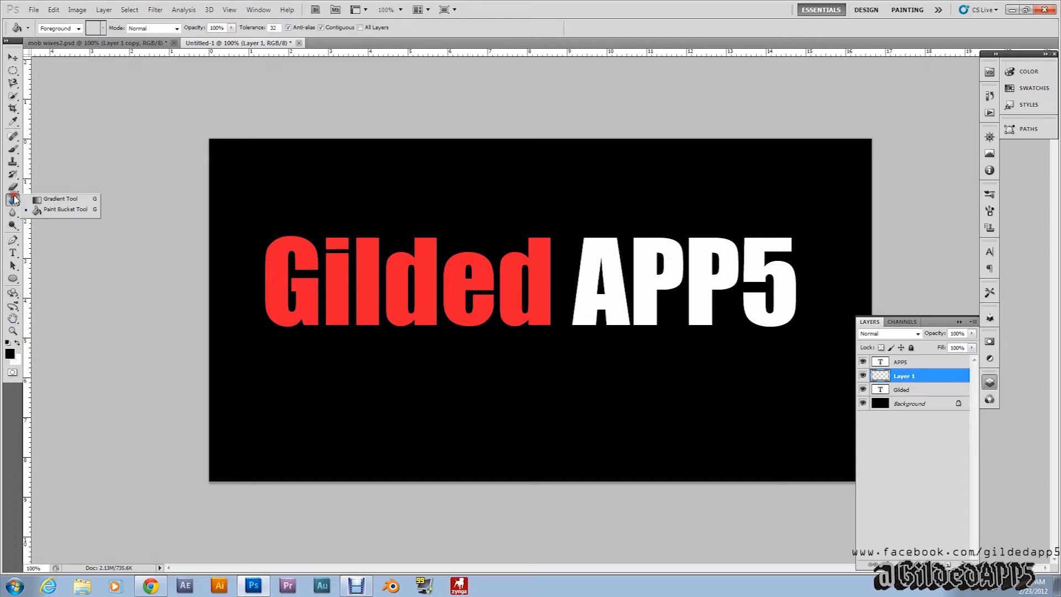
click(43, 199)
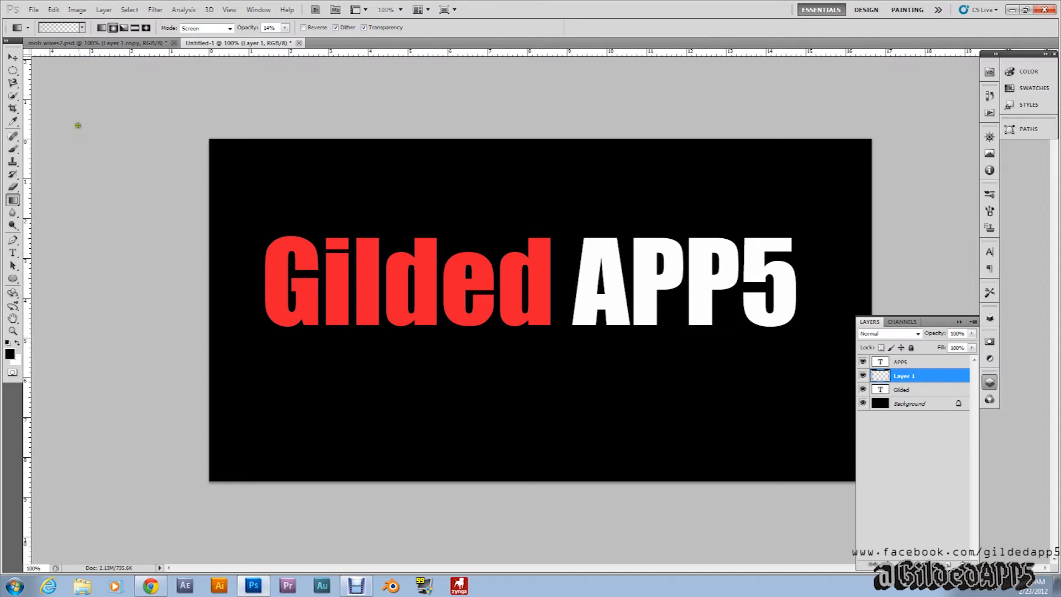
click(102, 28)
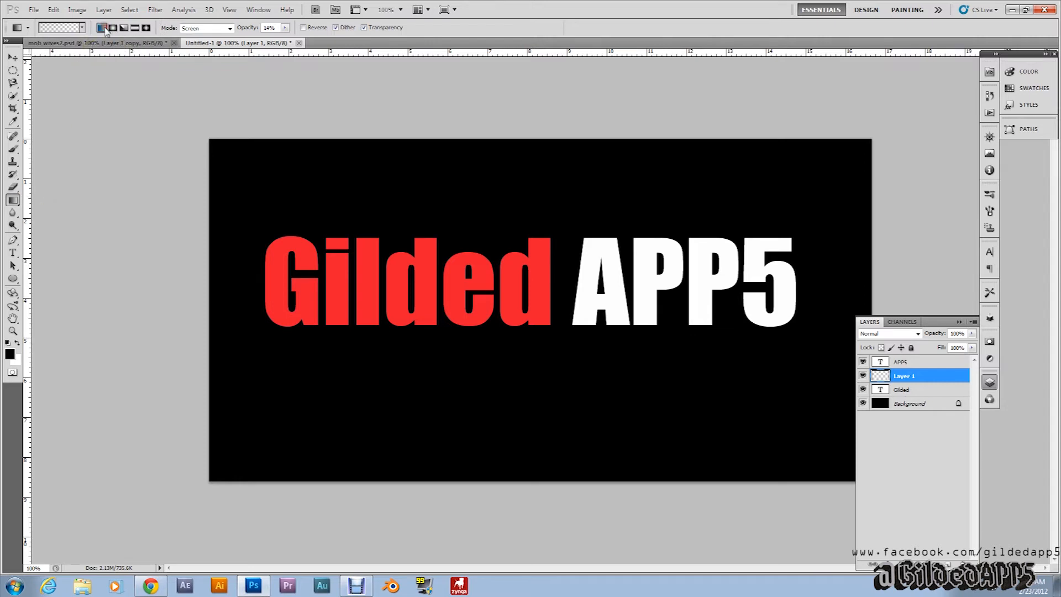
click(229, 29)
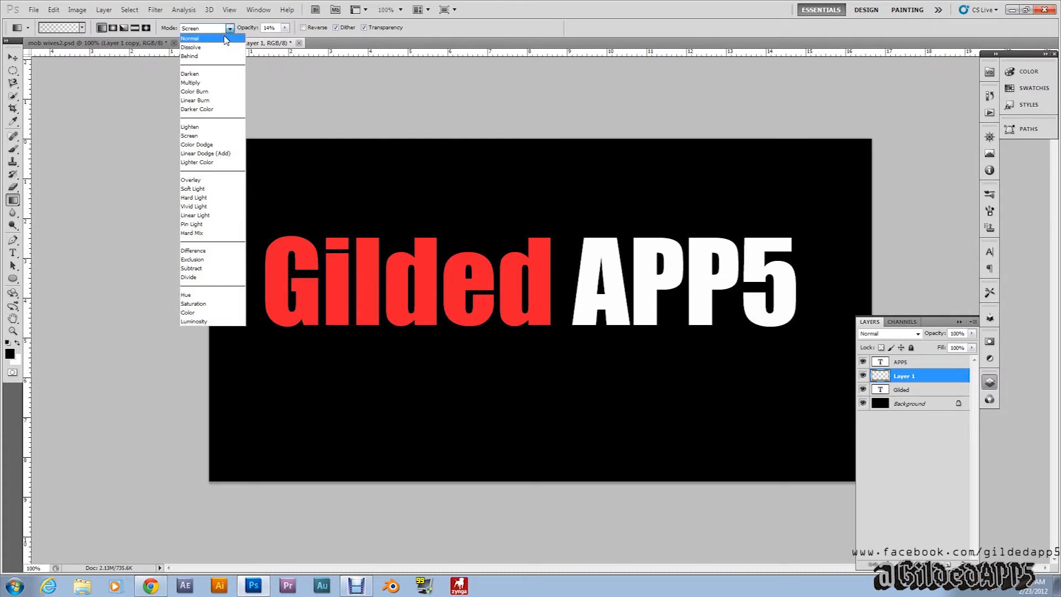
click(225, 39)
drag(284, 28, 339, 43)
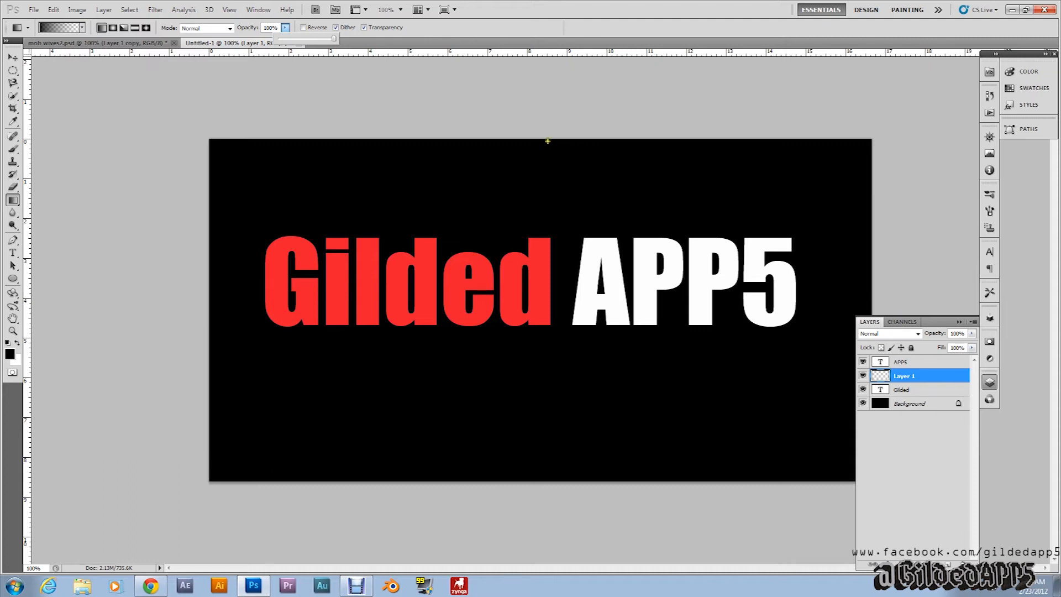
drag(548, 139, 552, 481)
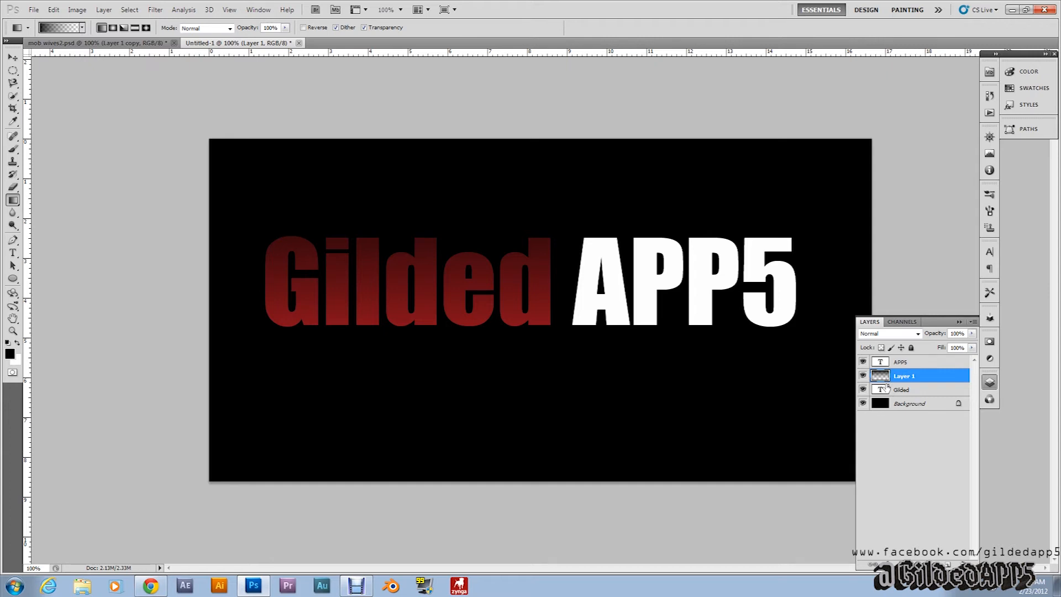
Step: Squash the gradient layer to about 13% height and move it over the lower half of the "Gilded" text
key(ctrl+t)
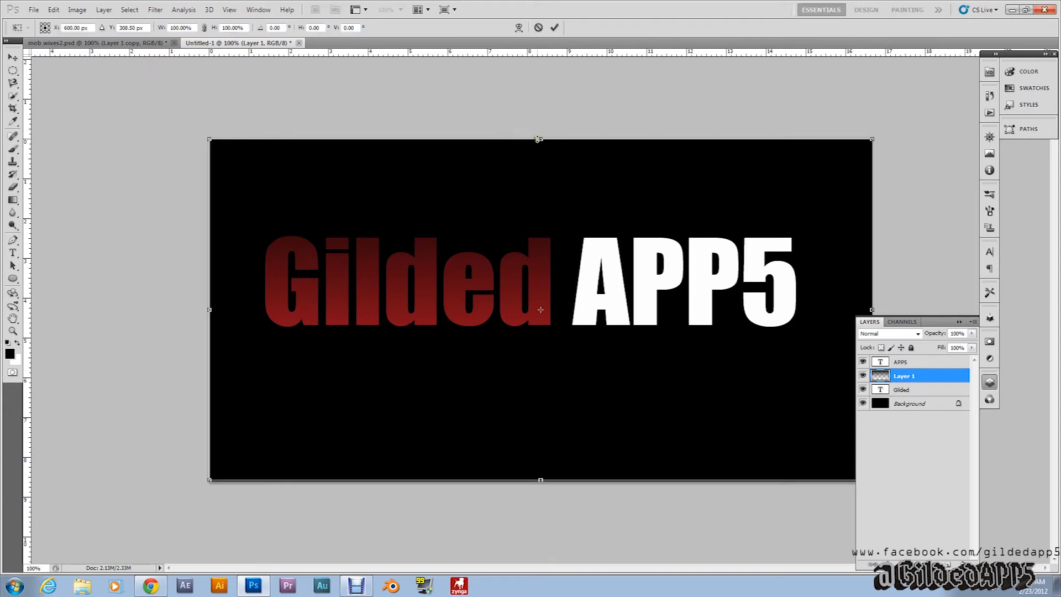
drag(543, 140, 533, 436)
click(13, 58)
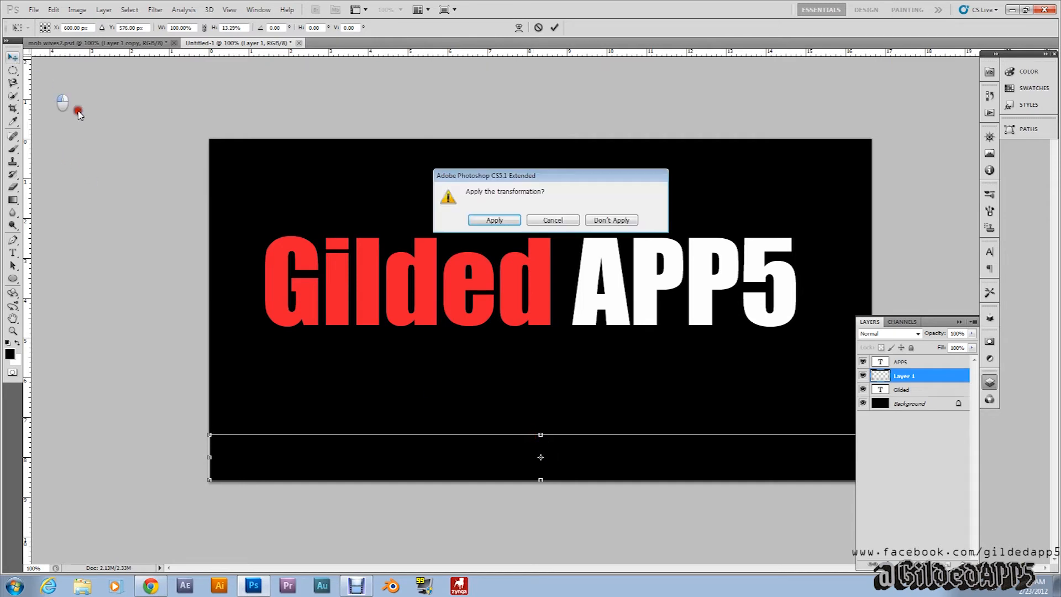
click(511, 217)
drag(541, 473, 513, 316)
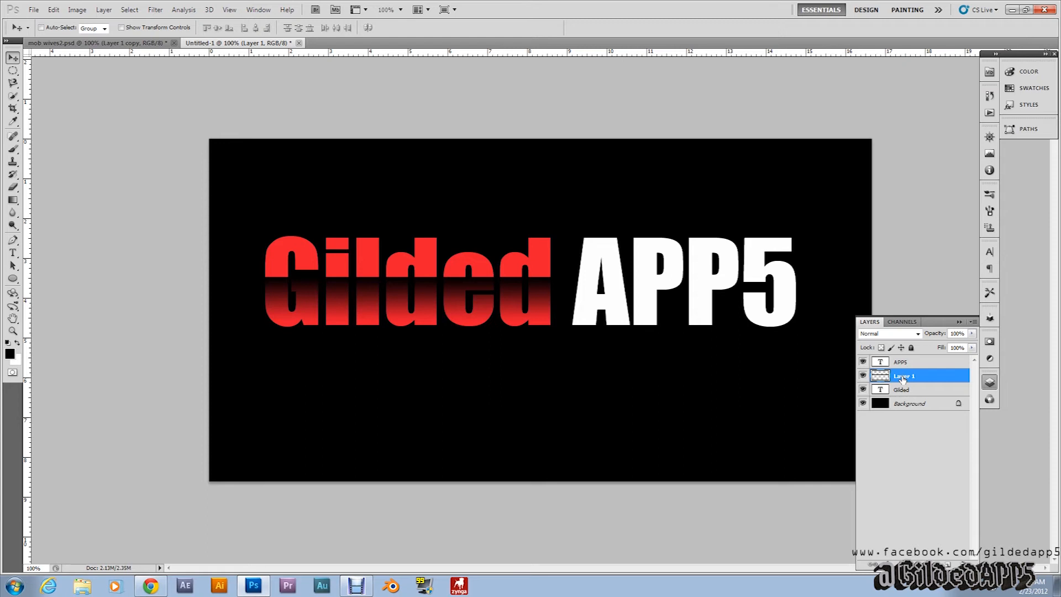
Step: Stretch the gradient band downward to about 326% height, keeping its upper edge at the middle of "Gilded"
key(ctrl+t)
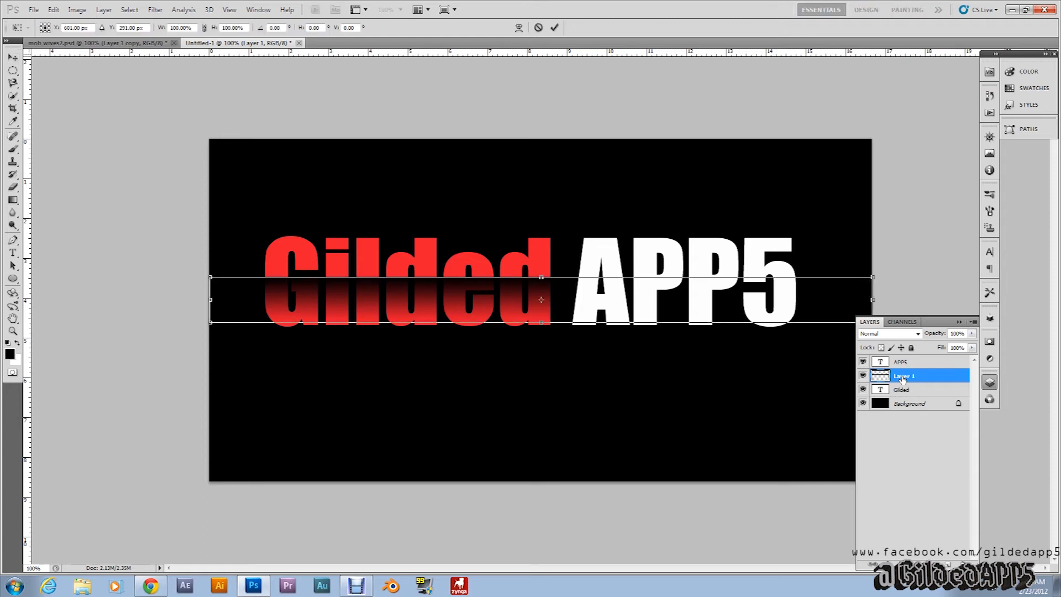
drag(541, 323, 536, 390)
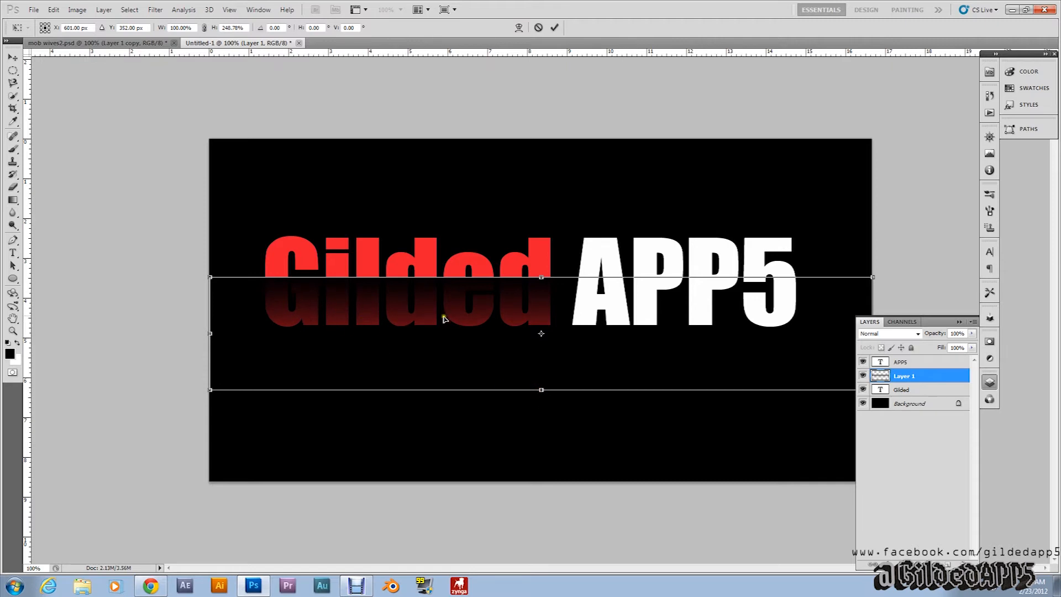
drag(541, 390, 535, 426)
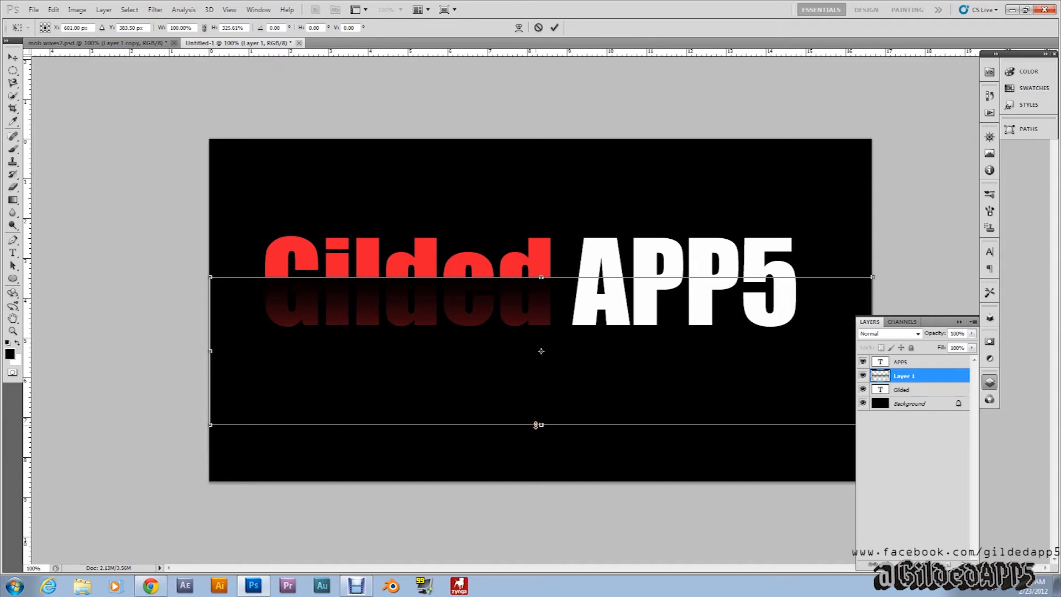
key(Return)
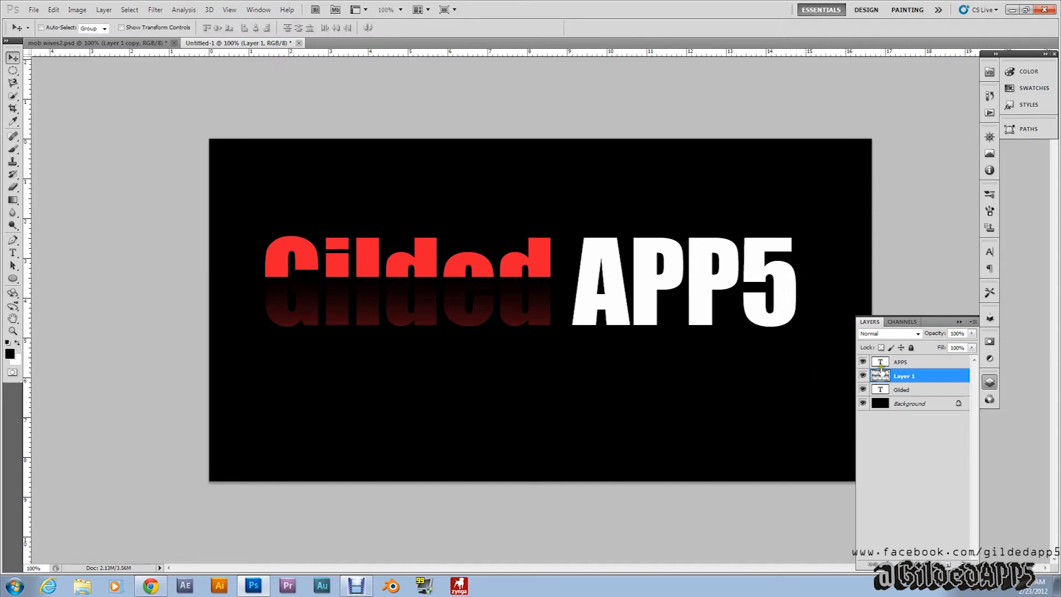
Step: Clip the gradient layer to the "Gilded" text and lower its opacity to about 30%
alt+click(942, 383)
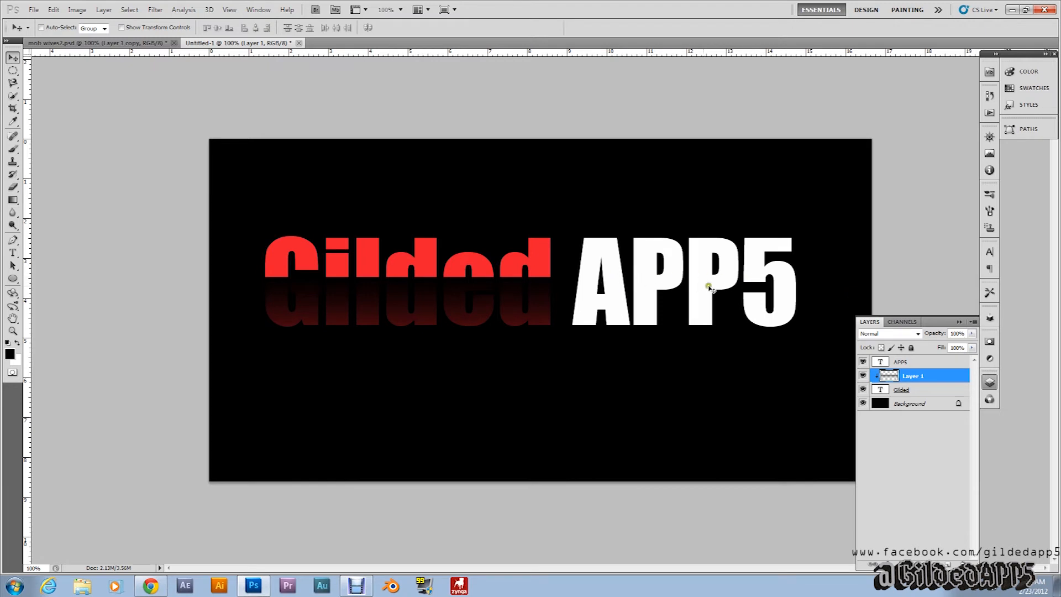
click(972, 338)
drag(973, 347, 934, 350)
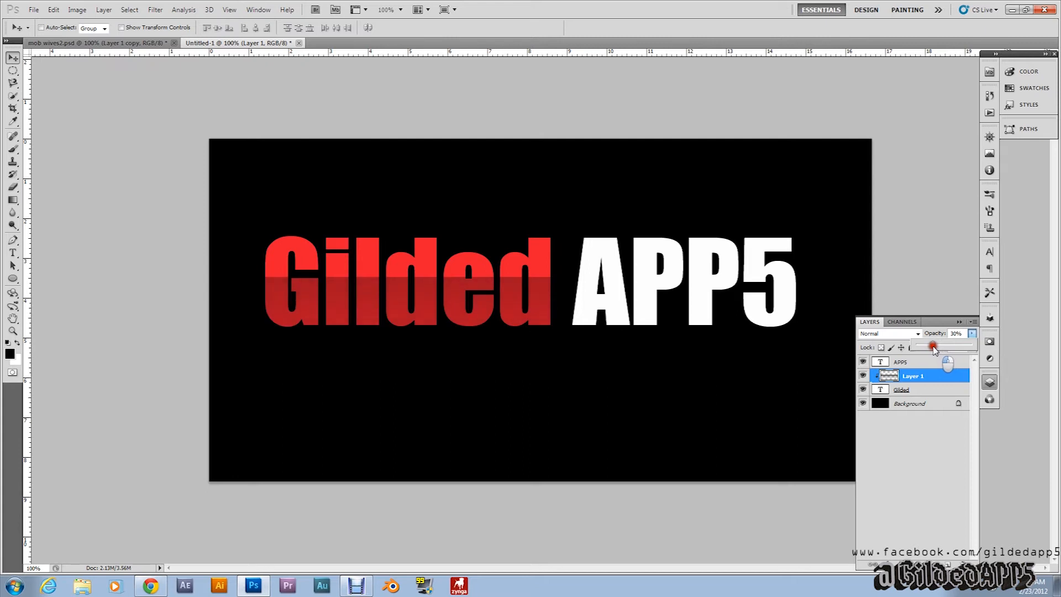
drag(935, 350, 934, 349)
click(946, 428)
Step: On a new layer above "APP5", draw a linear black-to-transparent gradient from the canvas top to its bottom
click(930, 365)
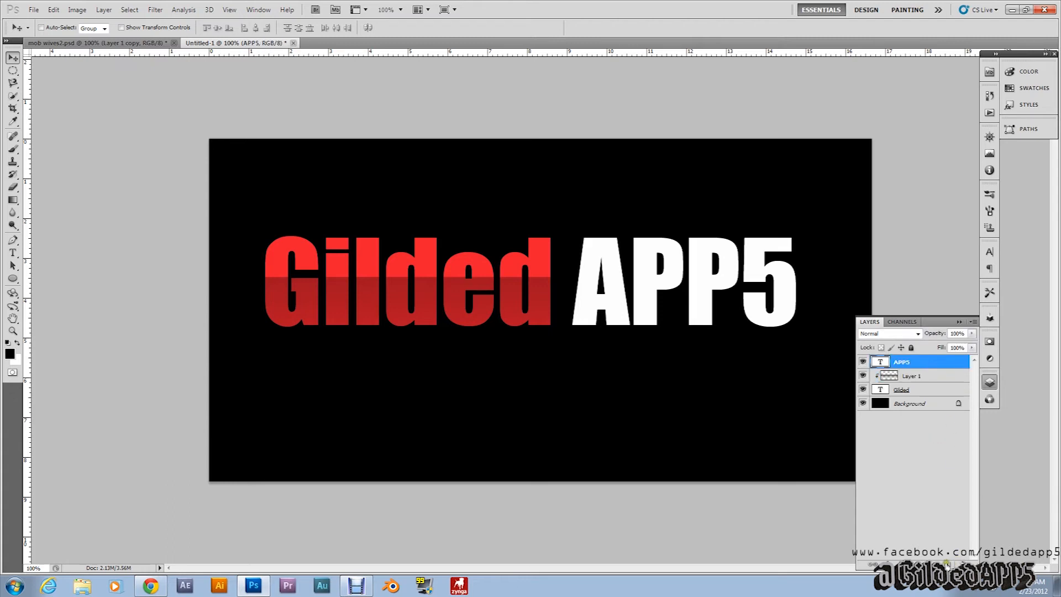
click(948, 564)
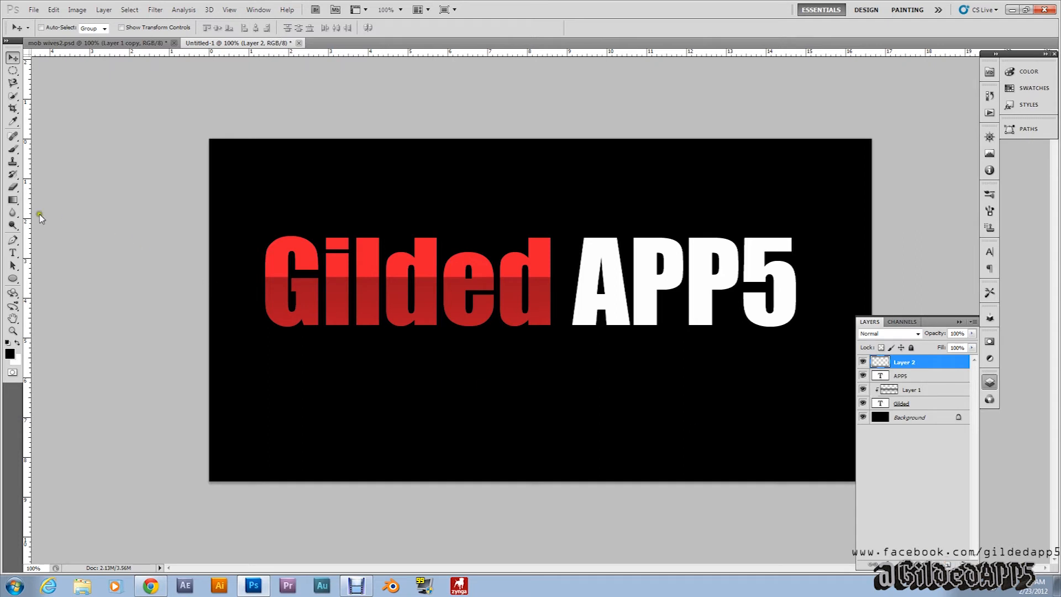
click(13, 201)
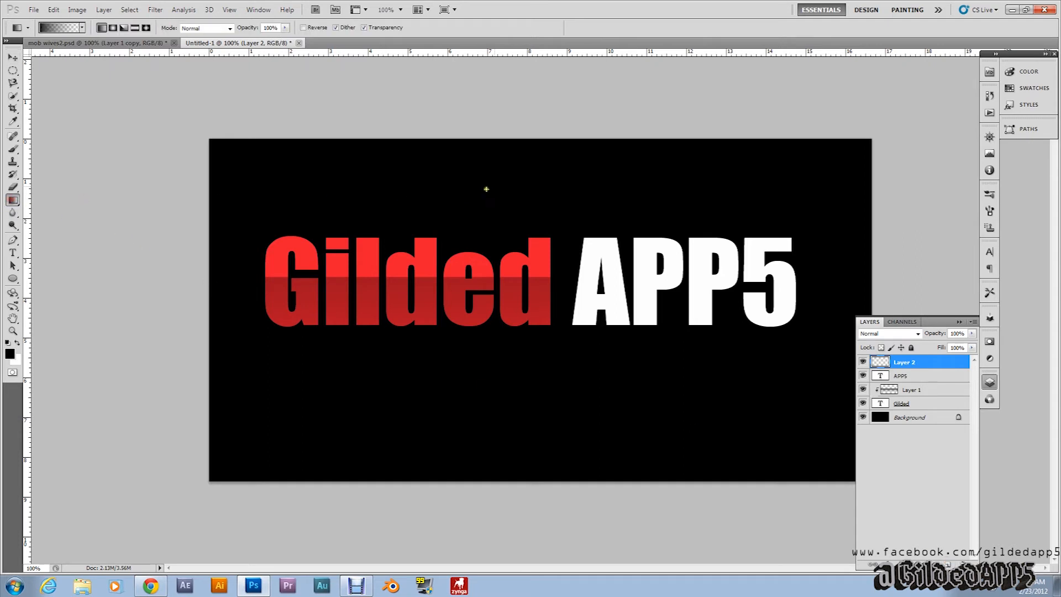
drag(529, 139, 545, 485)
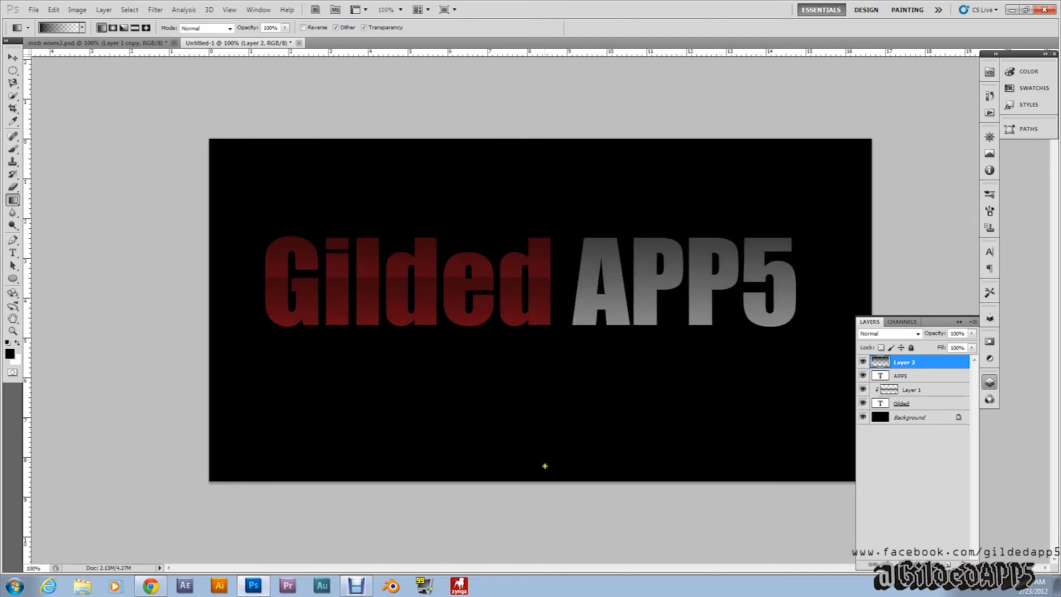
Step: Squash the new gradient layer to about 10% height and move it over the lower half of the "APP5" text
key(ctrl+t)
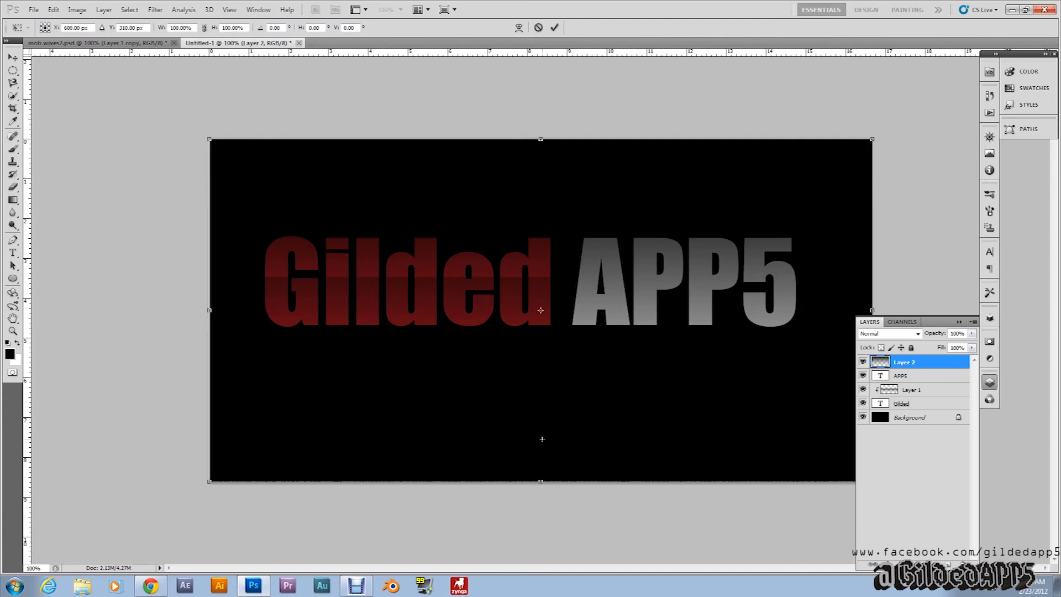
drag(541, 139, 557, 447)
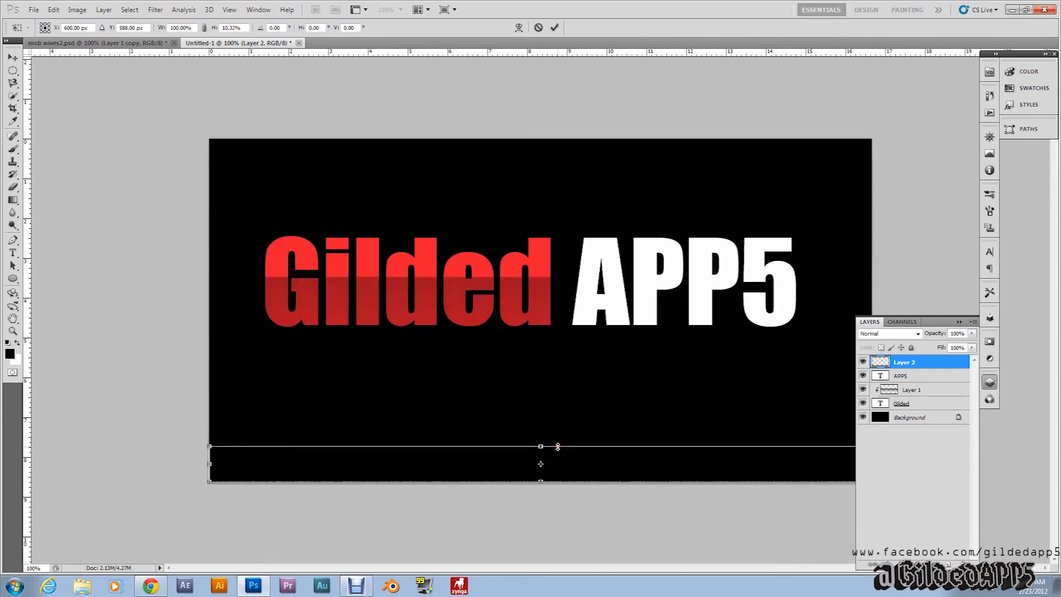
key(Return)
key(v)
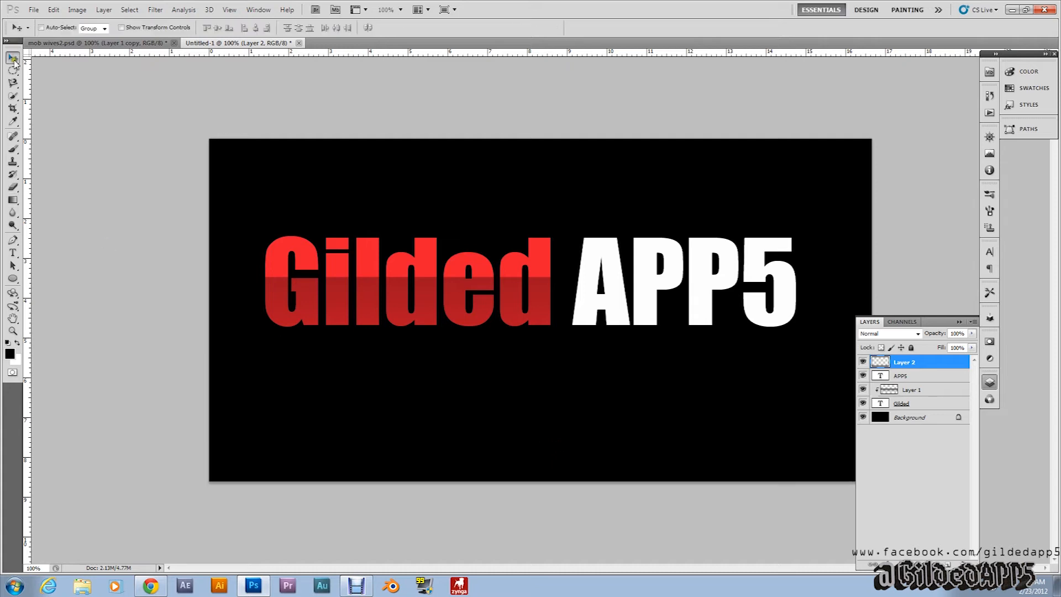
drag(540, 482, 609, 312)
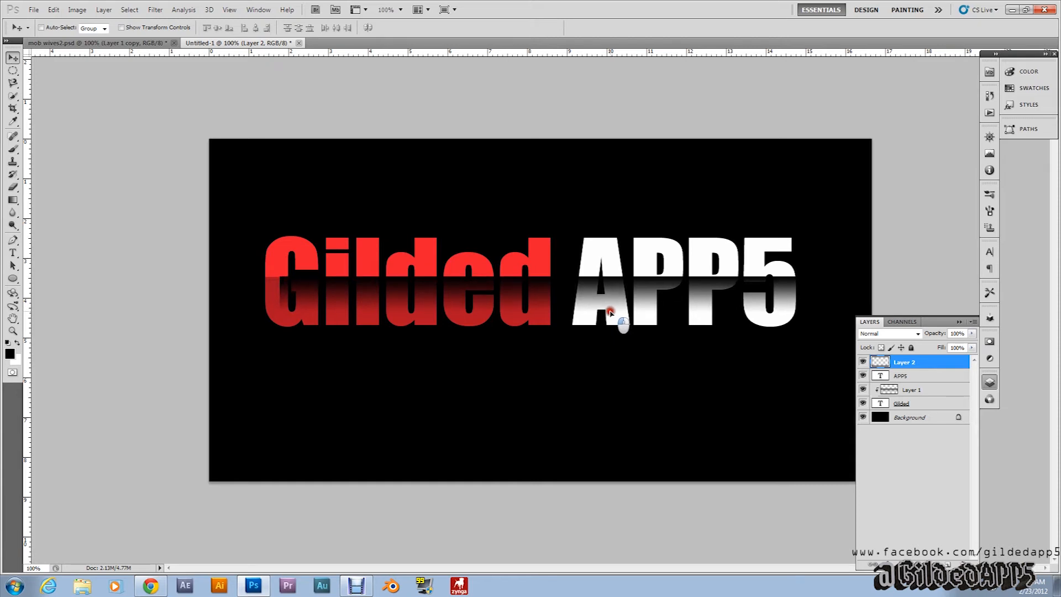
drag(610, 311, 603, 311)
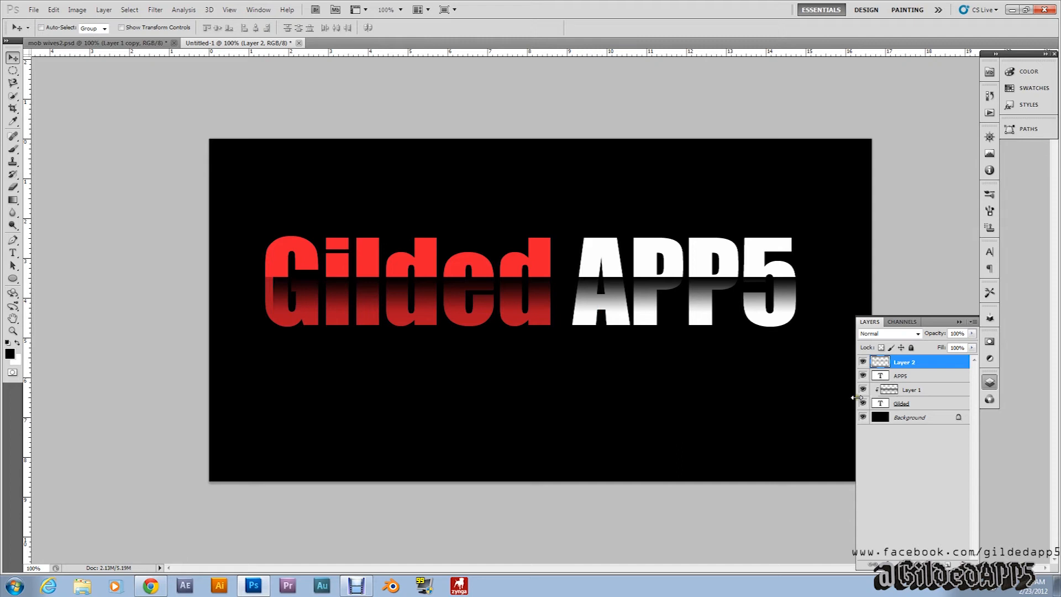
Step: Clip the new gradient to the "APP5" text and stretch it downward to about 127% height
alt+click(947, 369)
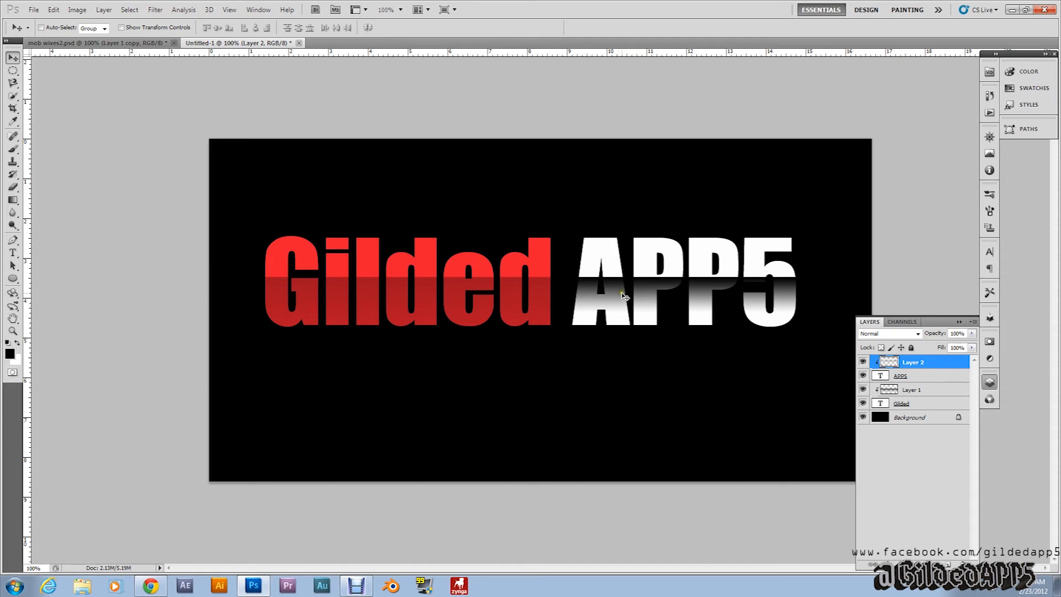
key(ctrl+t)
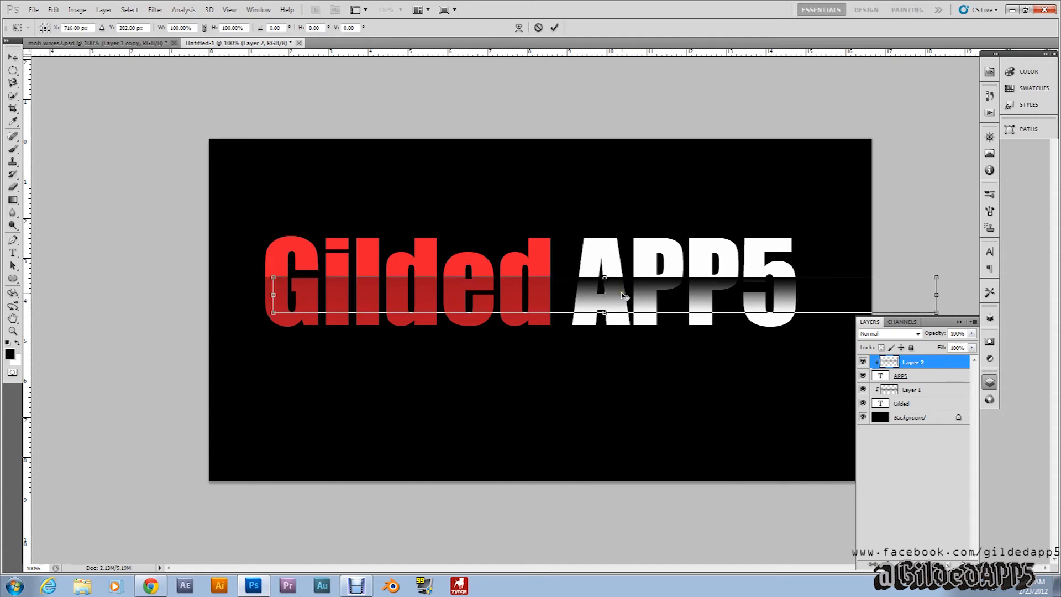
drag(606, 313, 605, 321)
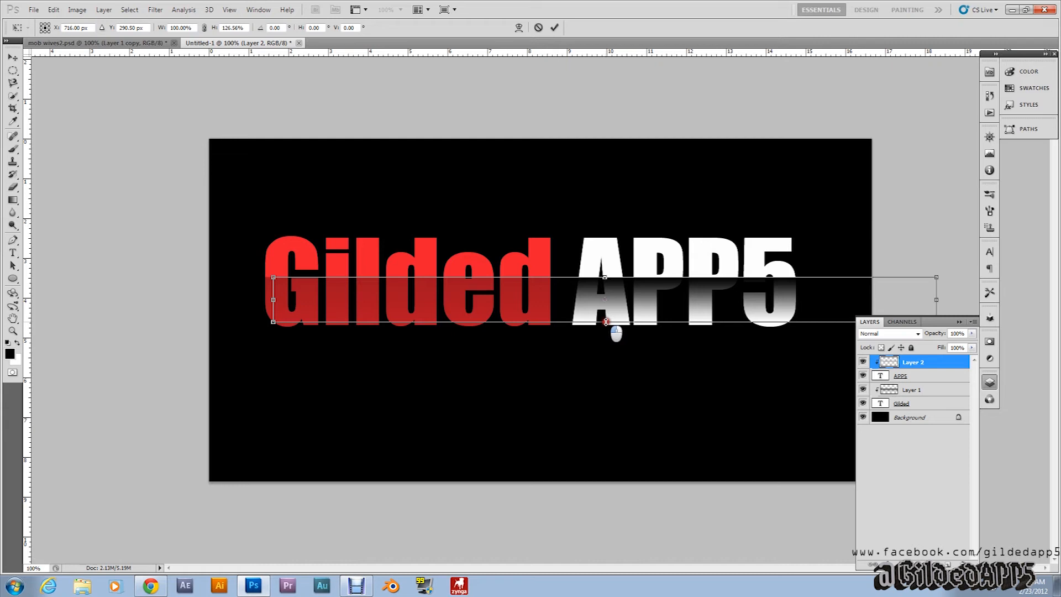
key(Return)
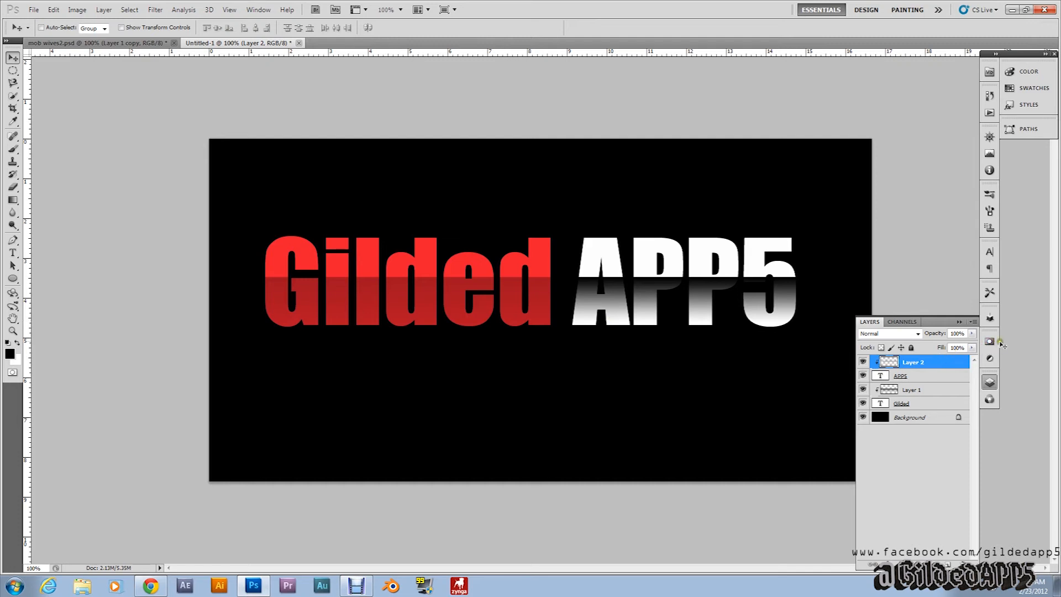
Step: Lower the opacity of the gradient clipped to "APP5" to about 32%
click(972, 334)
drag(973, 346, 937, 354)
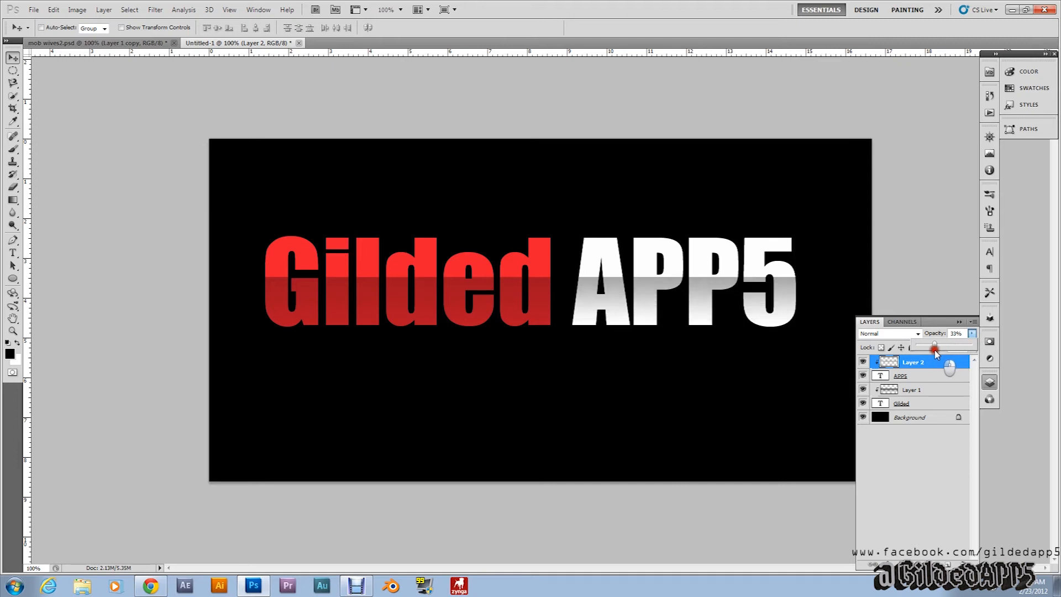
drag(937, 354, 936, 354)
click(942, 462)
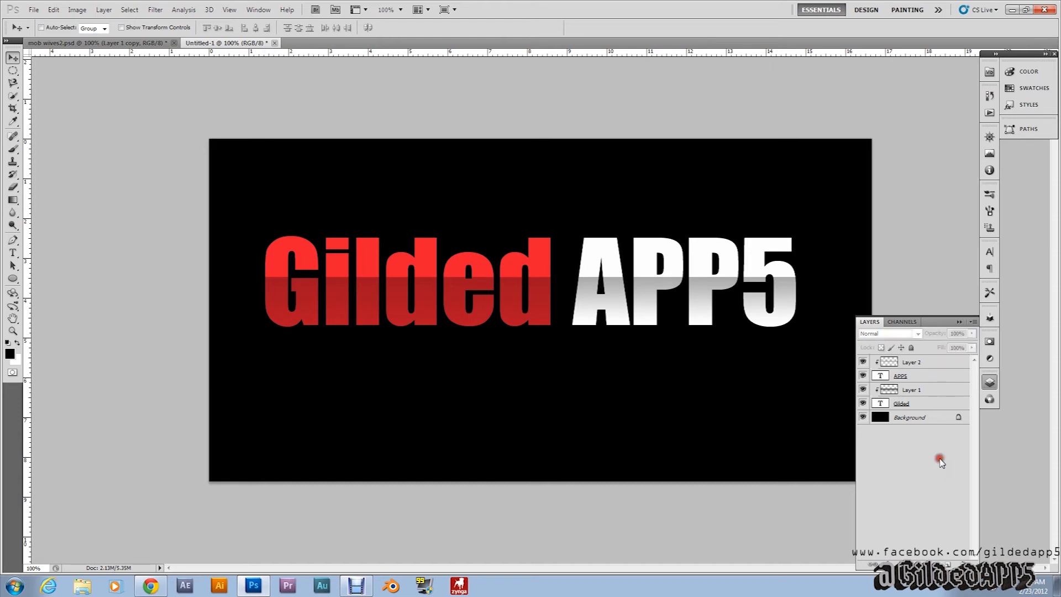
Step: Rasterize the "Gilded" and "APP5" text layers and merge them with their two gradient layers into one layer
click(931, 409)
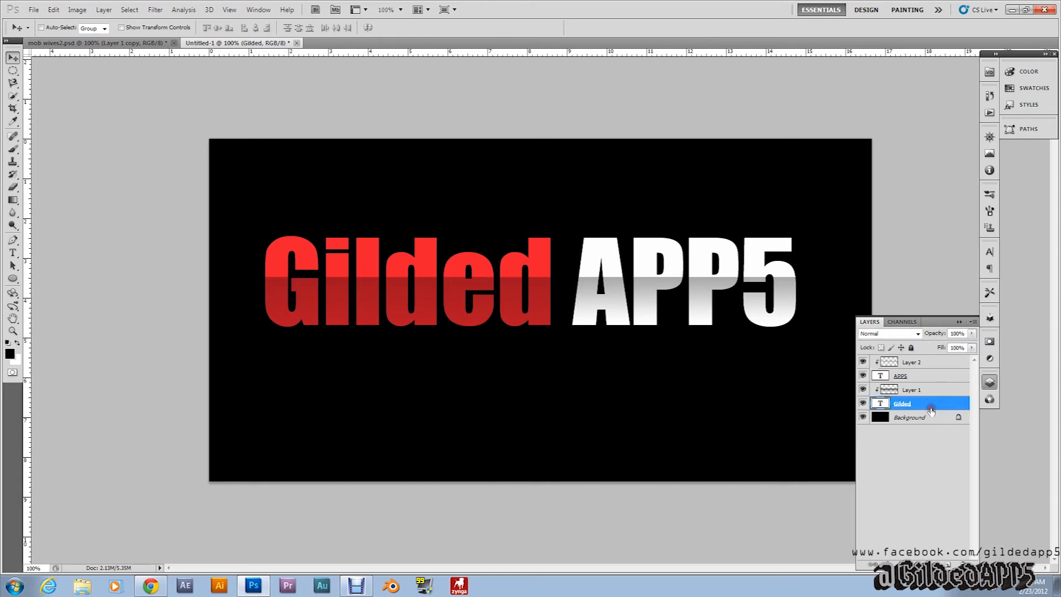
shift+click(930, 363)
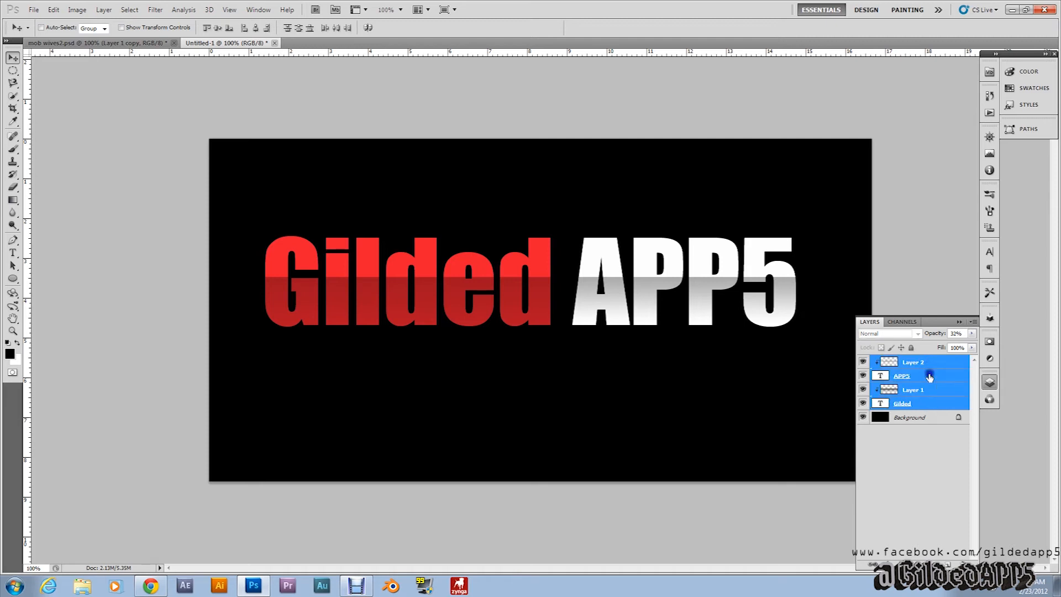
right_click(940, 387)
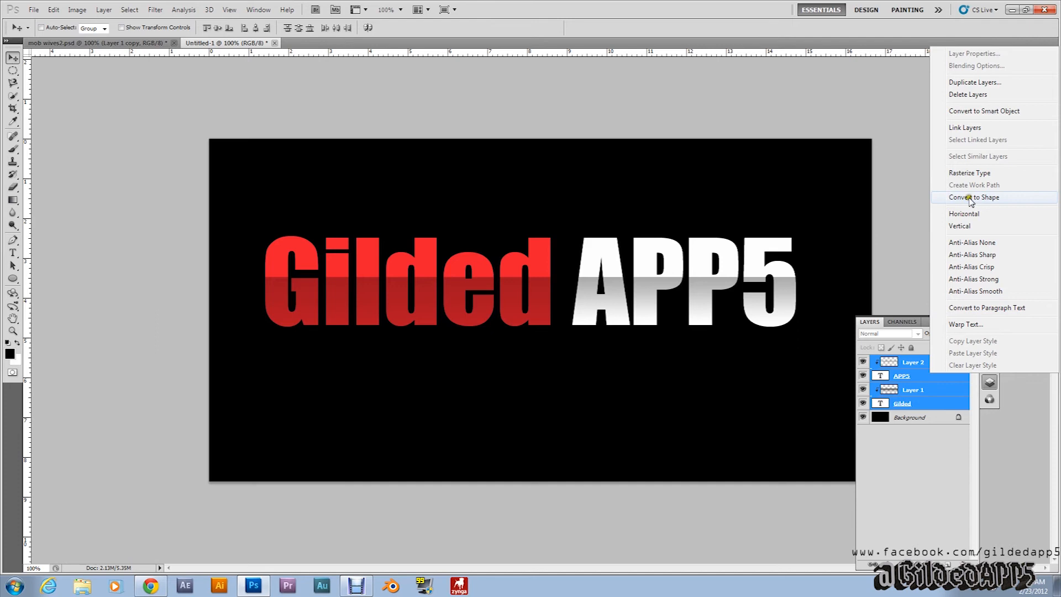
click(970, 173)
right_click(927, 368)
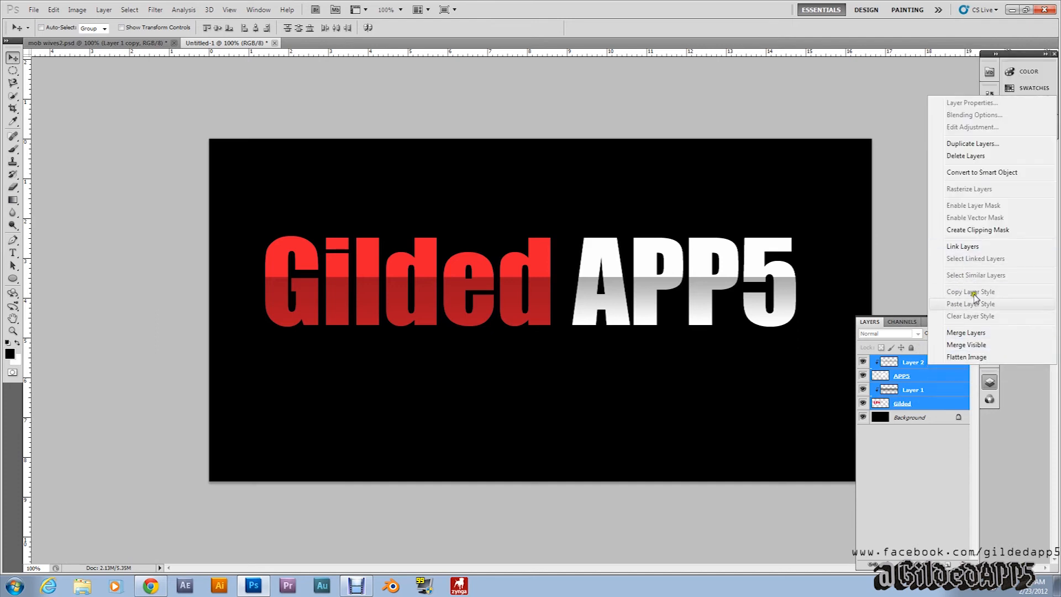
click(976, 332)
Step: Place the "mob wives2" black-and-white landscape image directly above the Background layer, filling the canvas behind the logo text
click(939, 379)
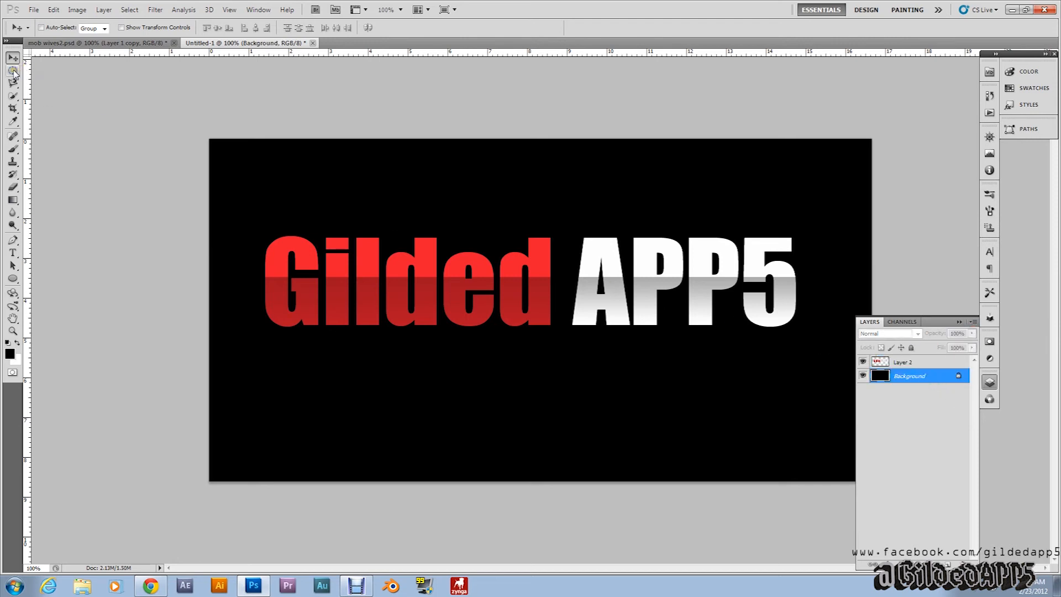
click(33, 9)
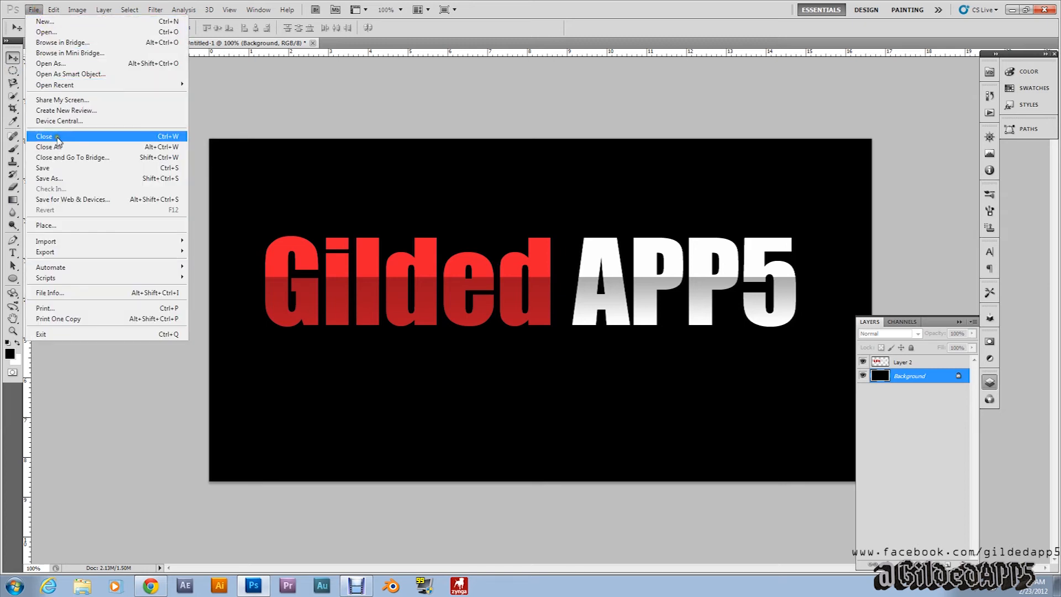
click(64, 225)
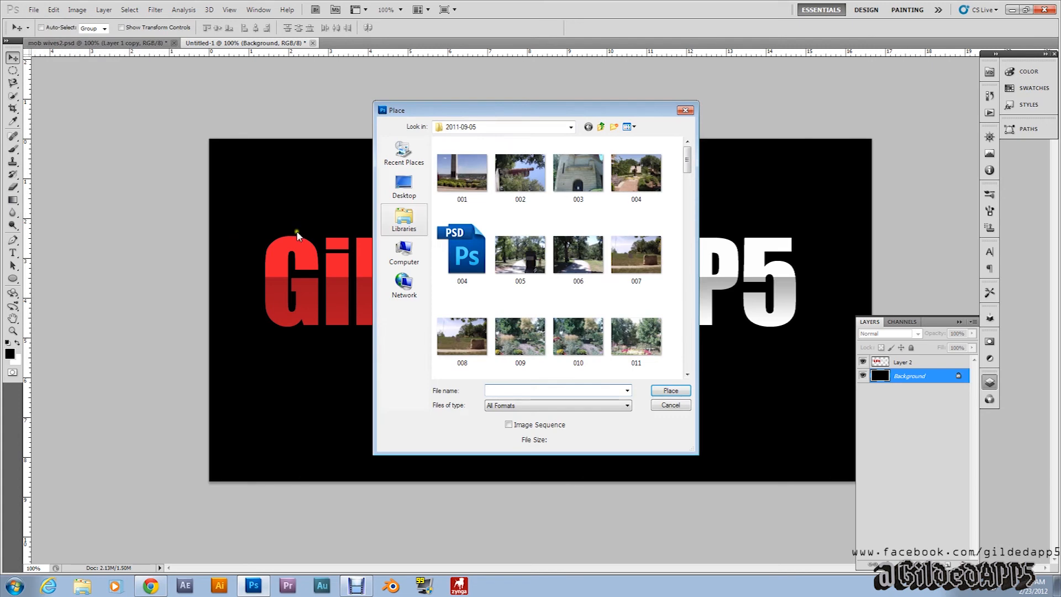
drag(688, 161, 698, 381)
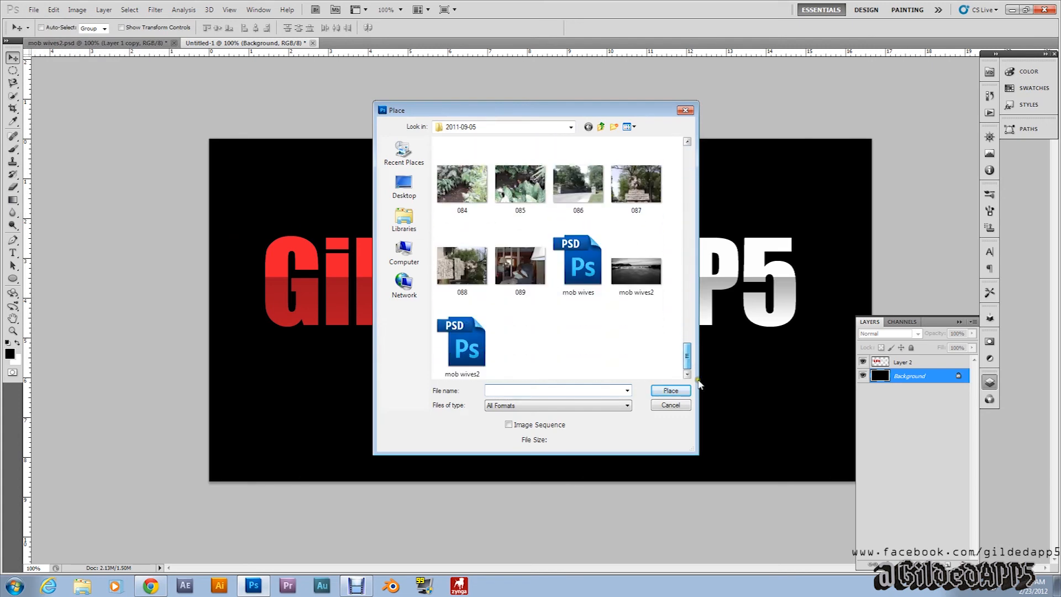
double_click(646, 276)
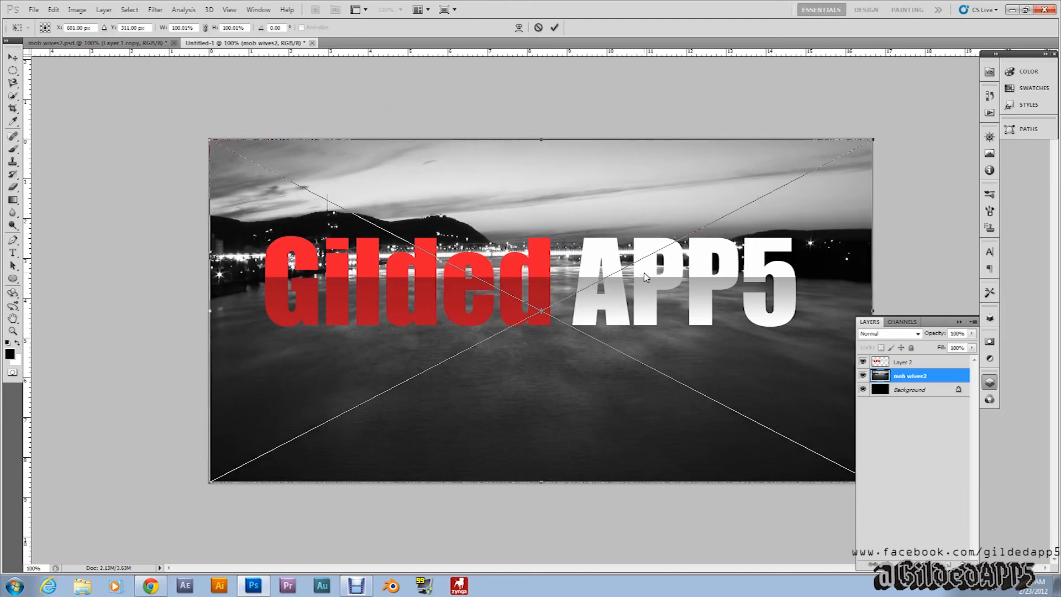
key(Return)
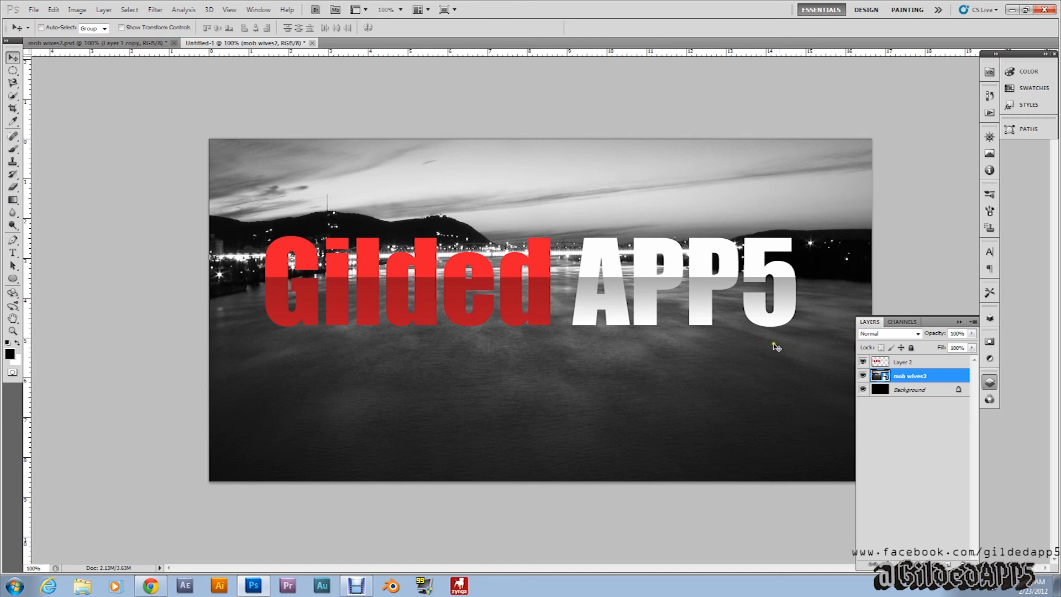
Step: Add a drop shadow to the merged logo layer with a 38° angle and a size of 7 px
click(904, 363)
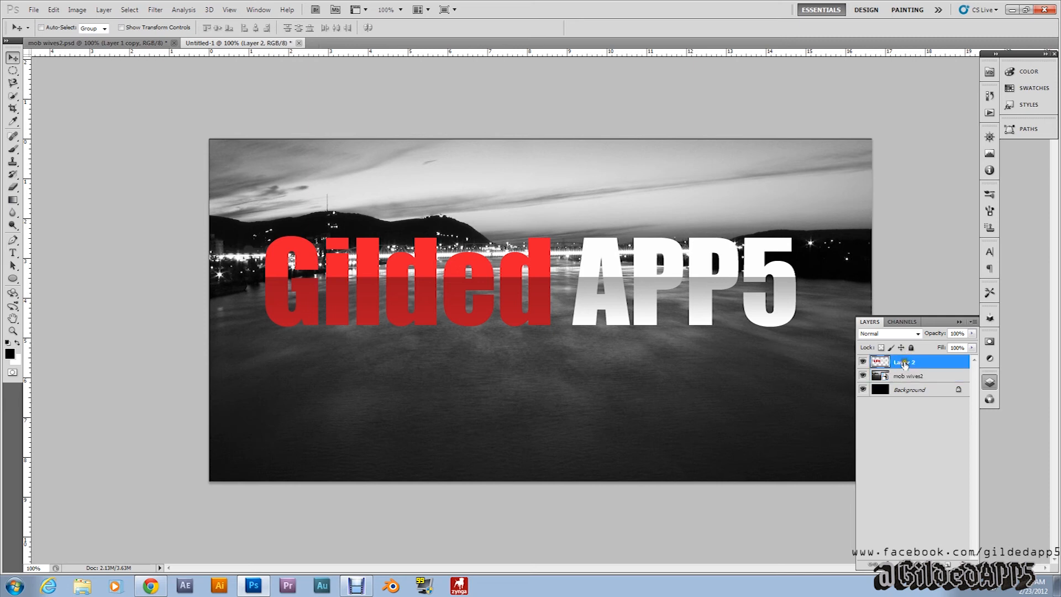
right_click(909, 363)
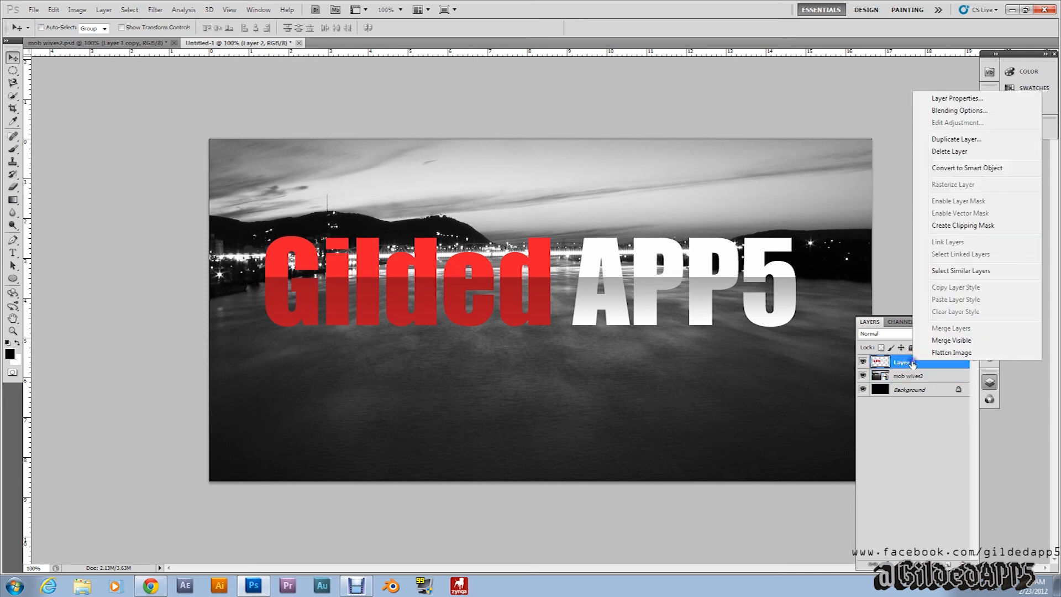
click(974, 111)
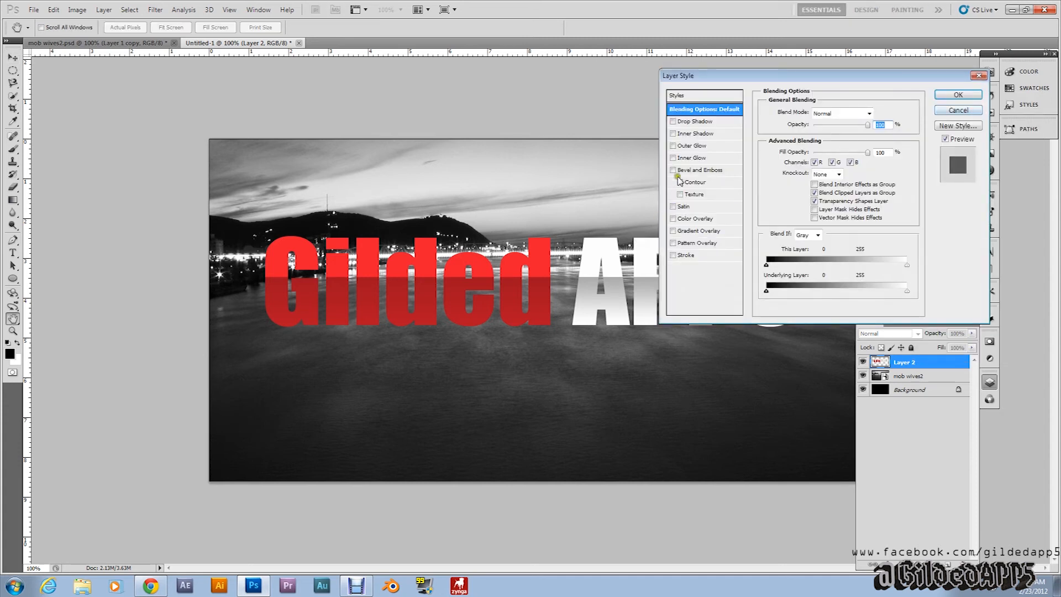
click(673, 121)
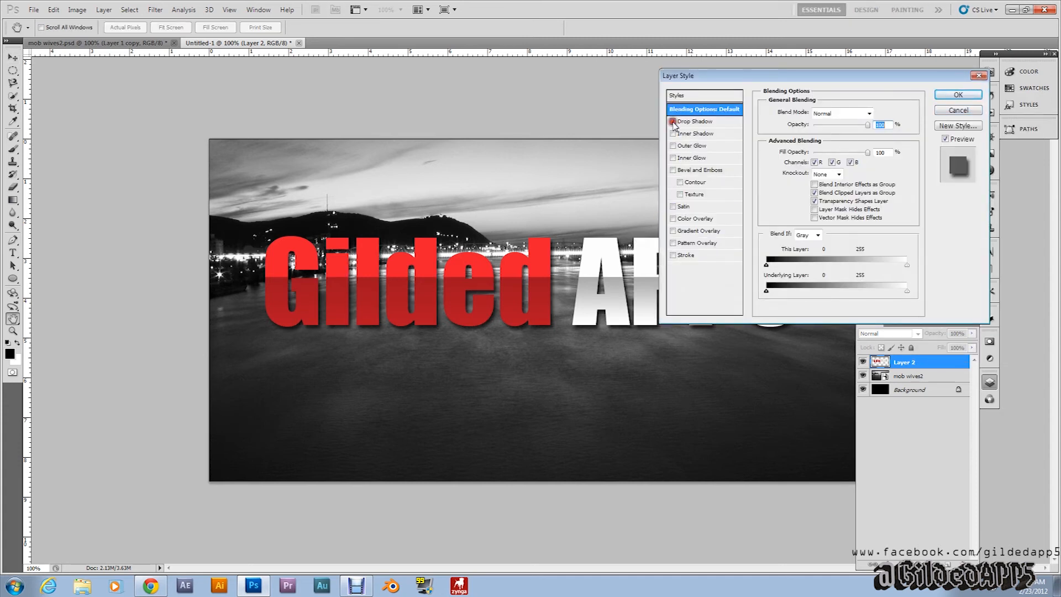
click(685, 124)
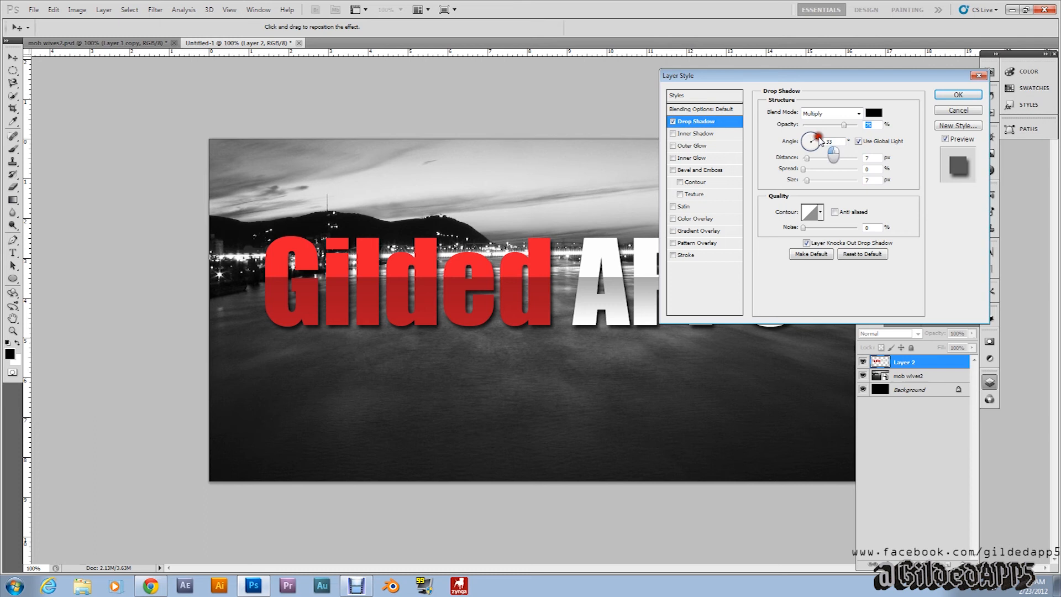
drag(821, 142, 822, 143)
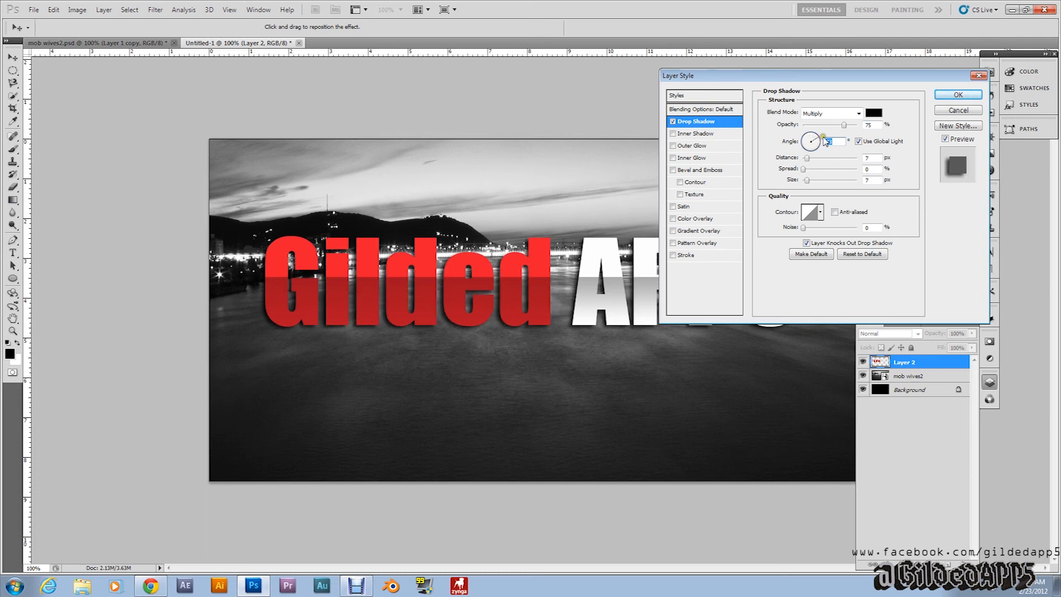
drag(821, 141, 821, 141)
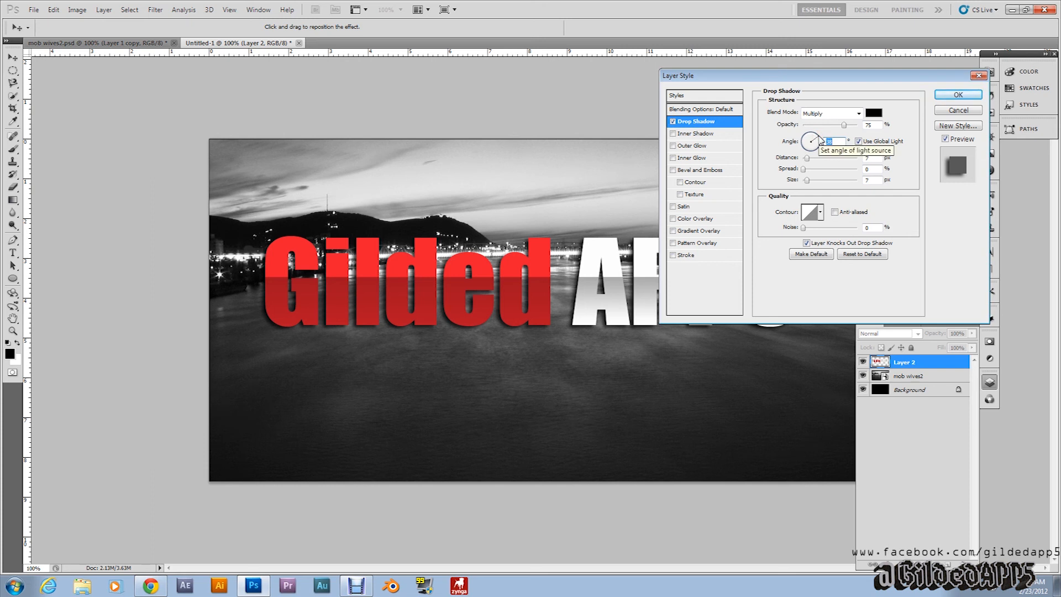
drag(810, 180, 807, 180)
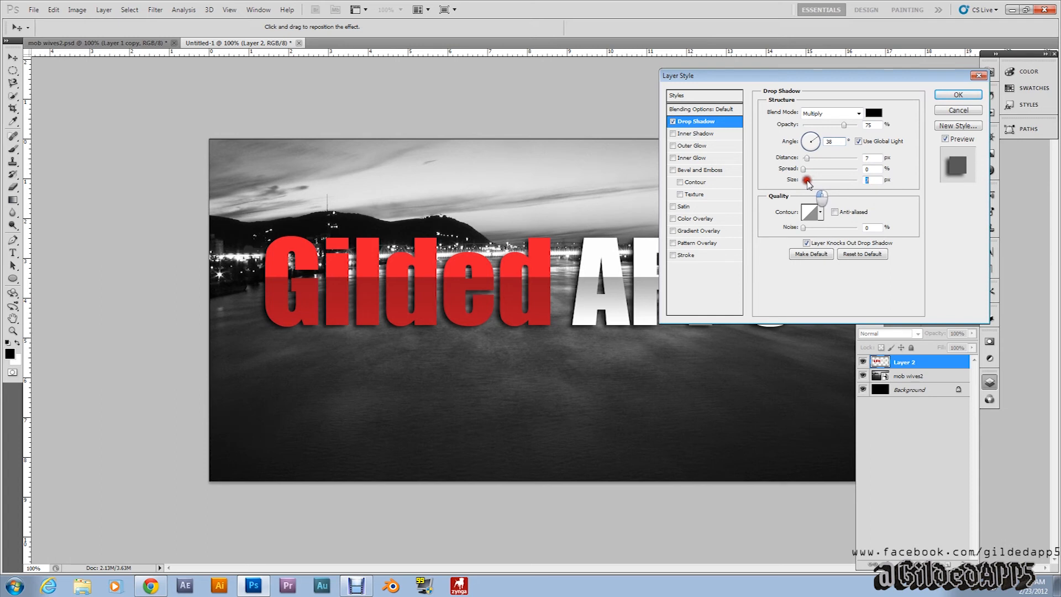
click(869, 179)
click(945, 96)
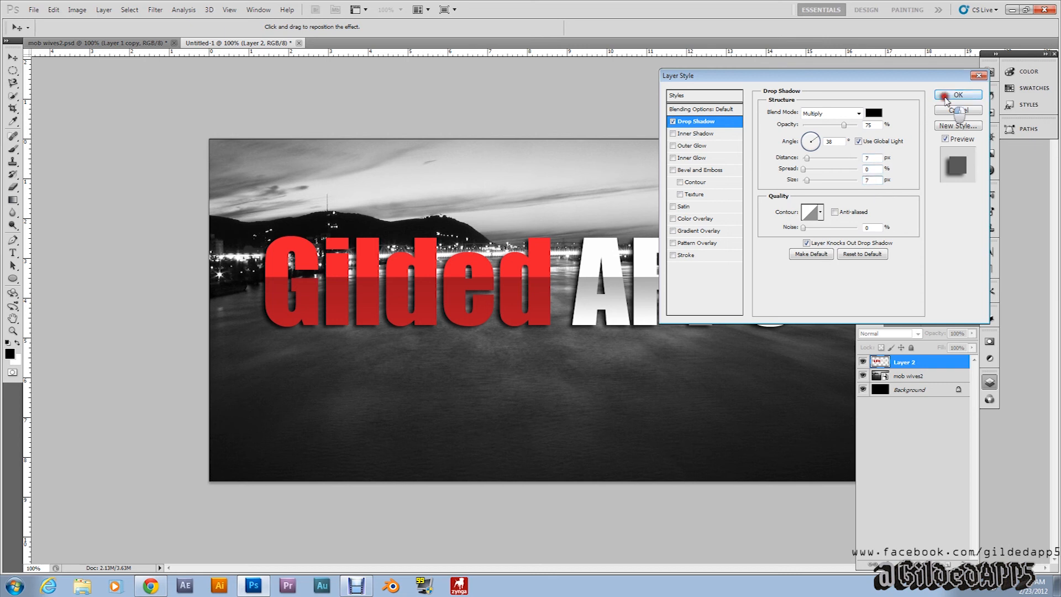
Step: Merge the logo layer with a duplicate of itself and move the logo slightly down, just below the bridge lights
right_click(911, 363)
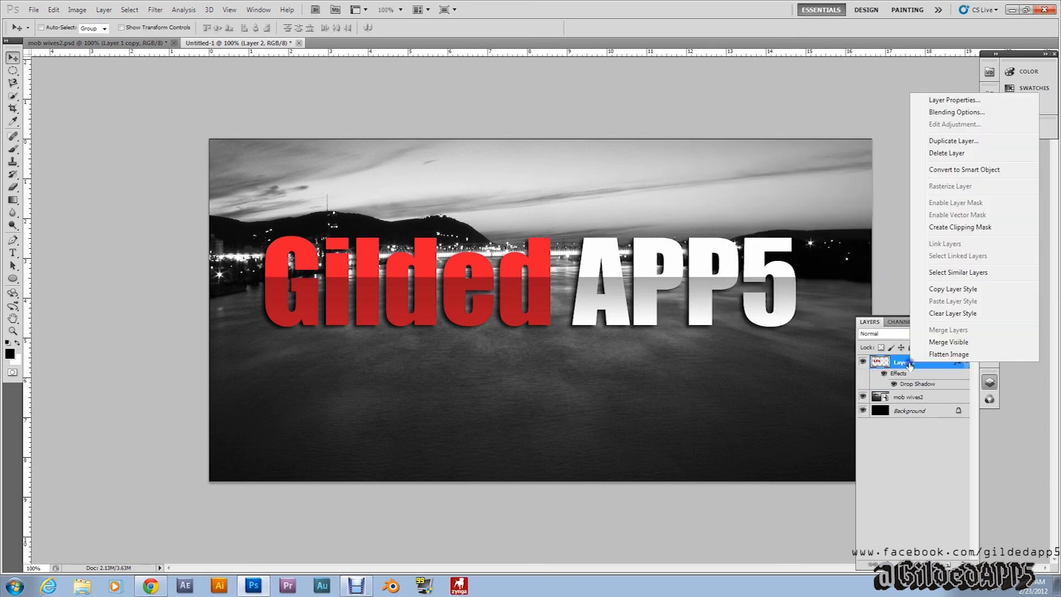
click(962, 142)
click(633, 182)
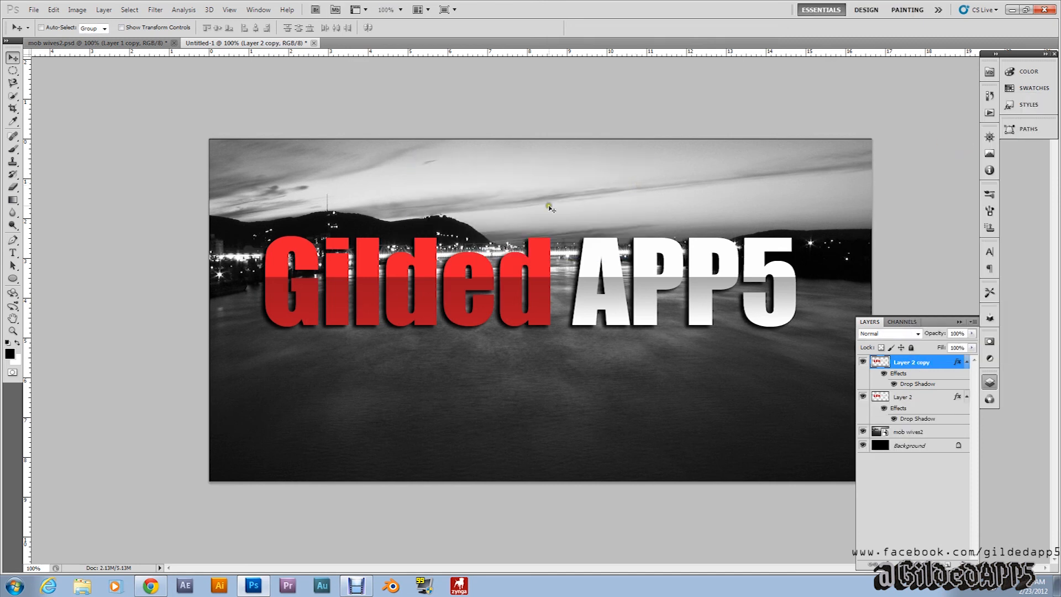
ctrl+click(904, 398)
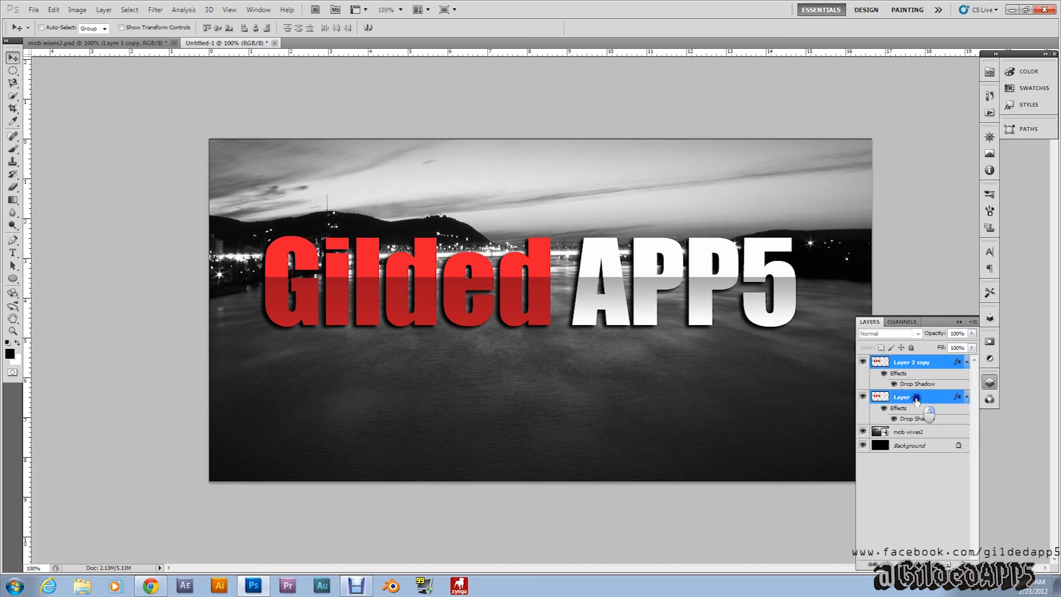
right_click(916, 401)
click(959, 373)
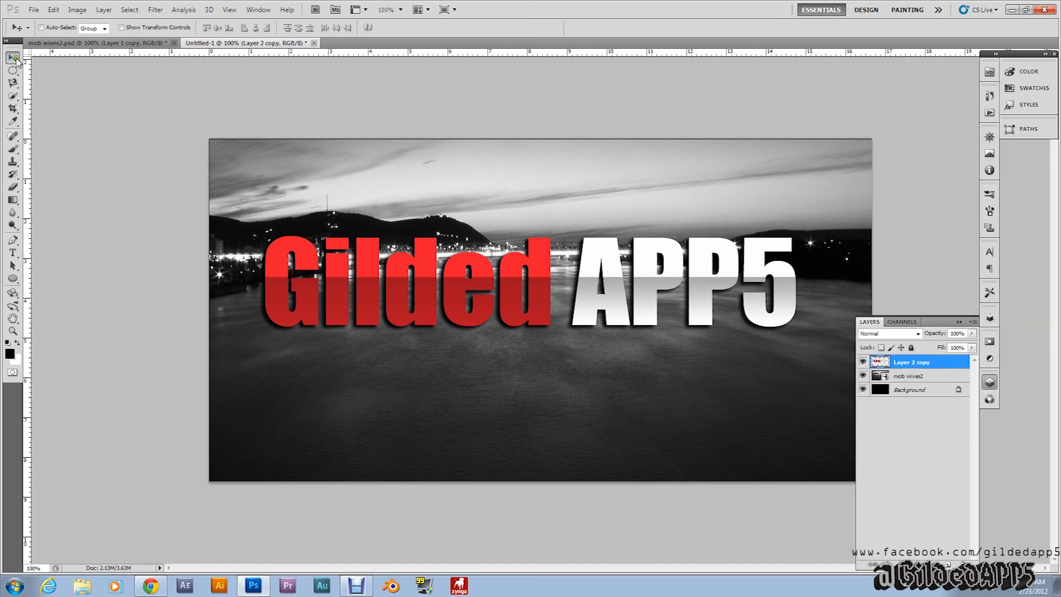
drag(498, 286, 508, 307)
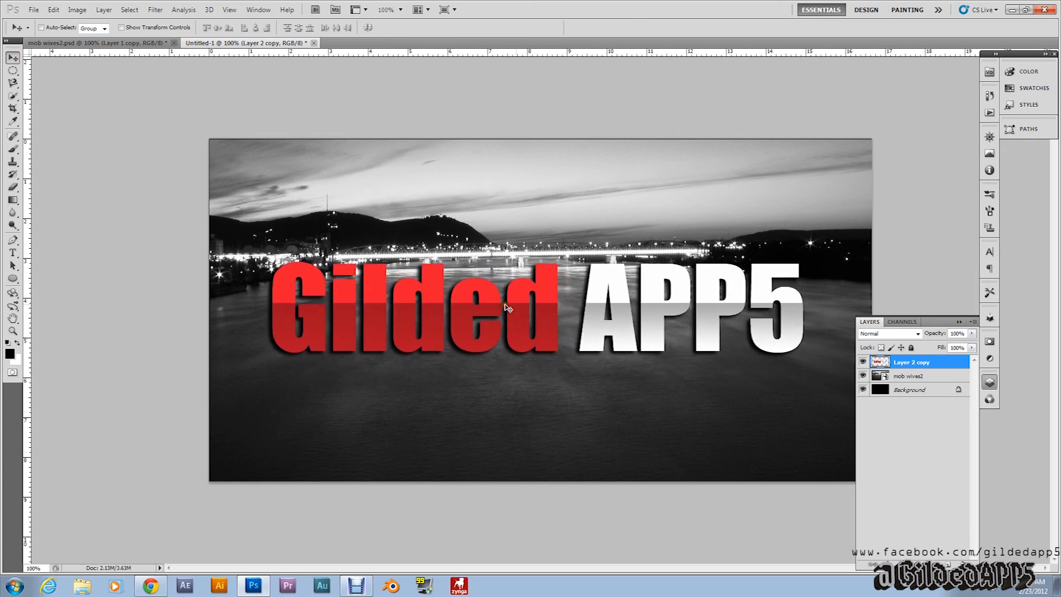
Step: Duplicate the "mob wives2" landscape layer and set the copy's blend mode to Screen
click(902, 376)
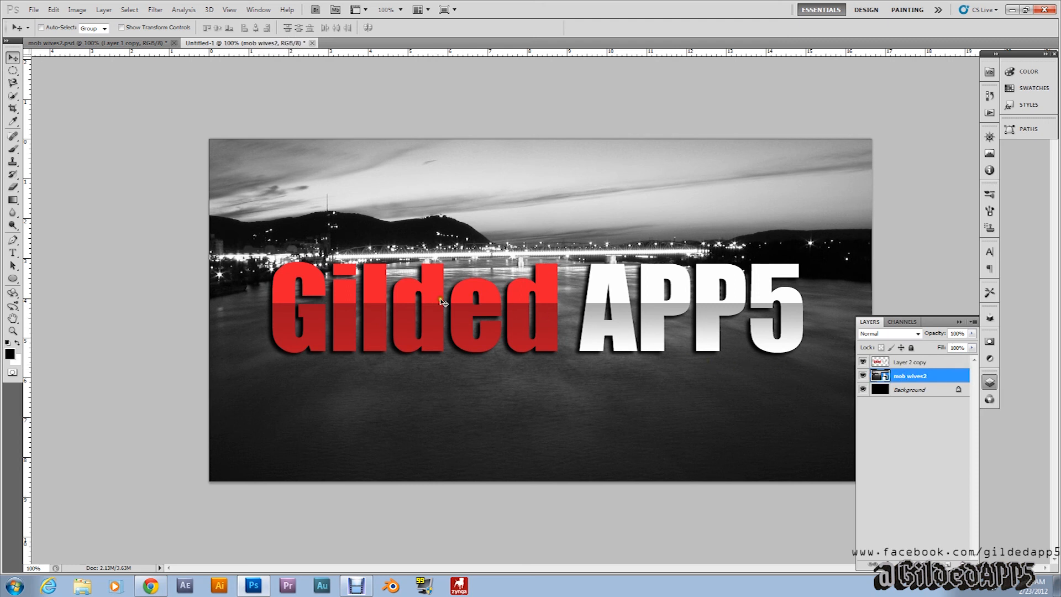
right_click(913, 378)
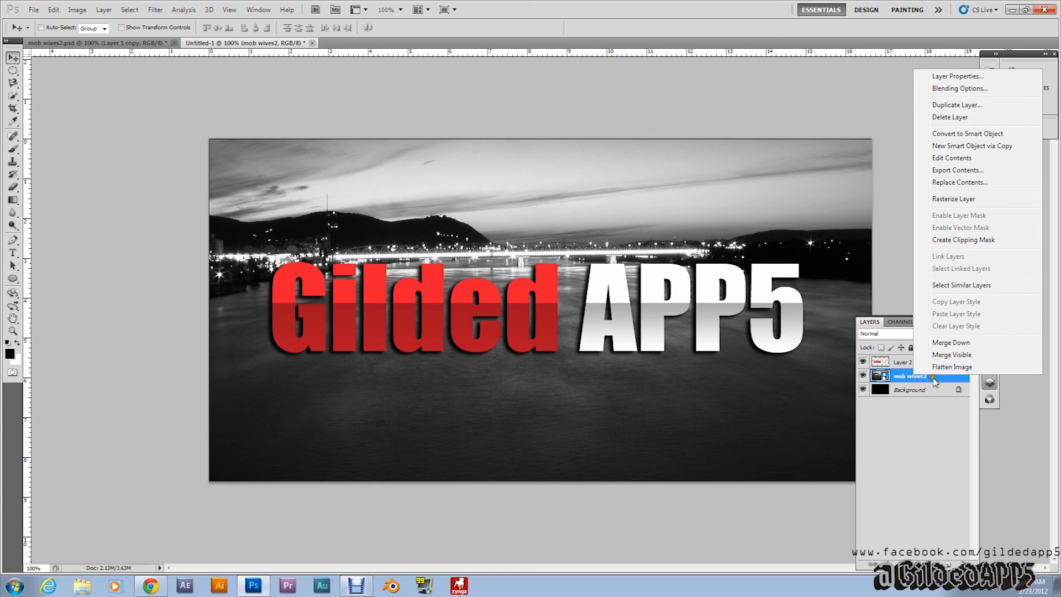
click(940, 105)
click(622, 182)
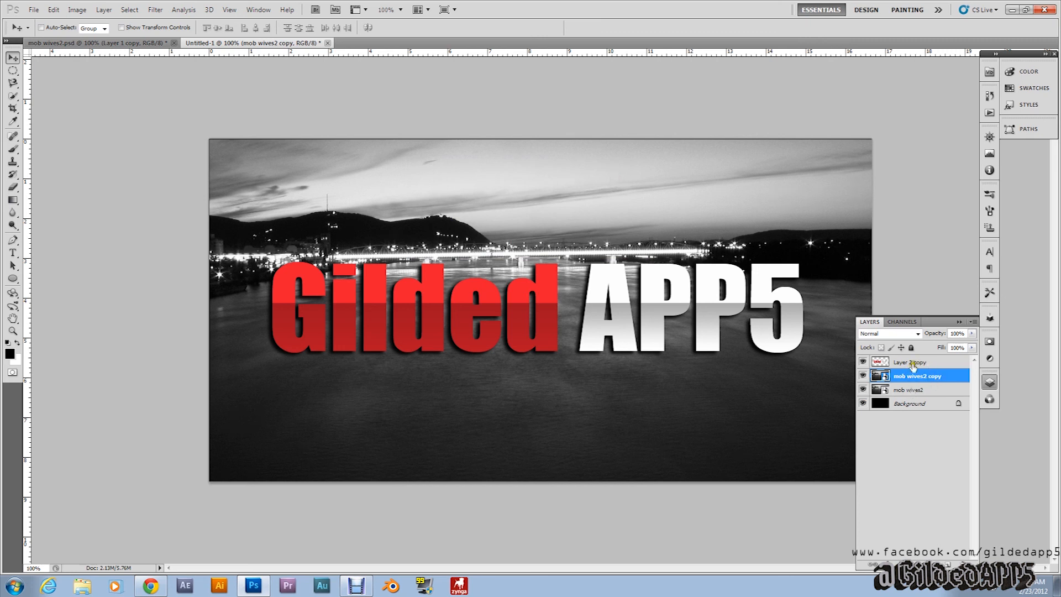
click(917, 334)
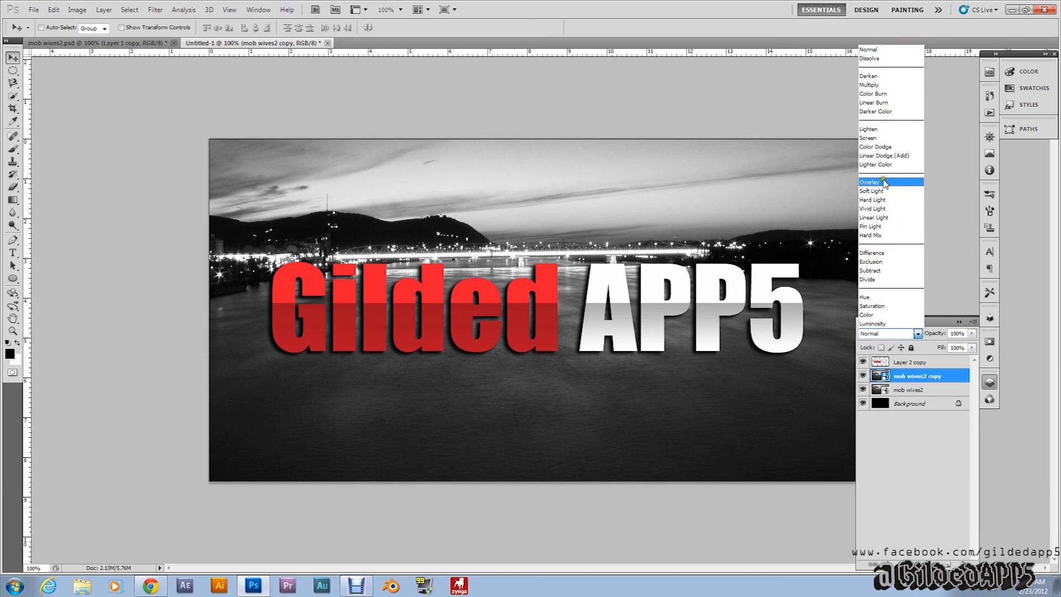
click(882, 138)
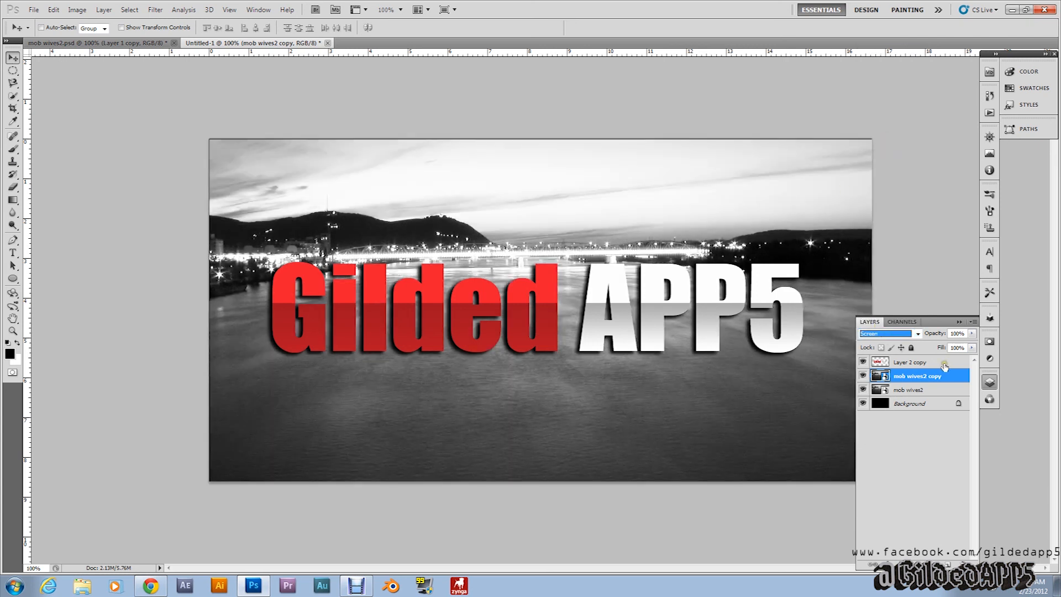
Step: Add a new layer between the logo and the landscape copy and fill it with dark gray #3e3e3e
click(949, 564)
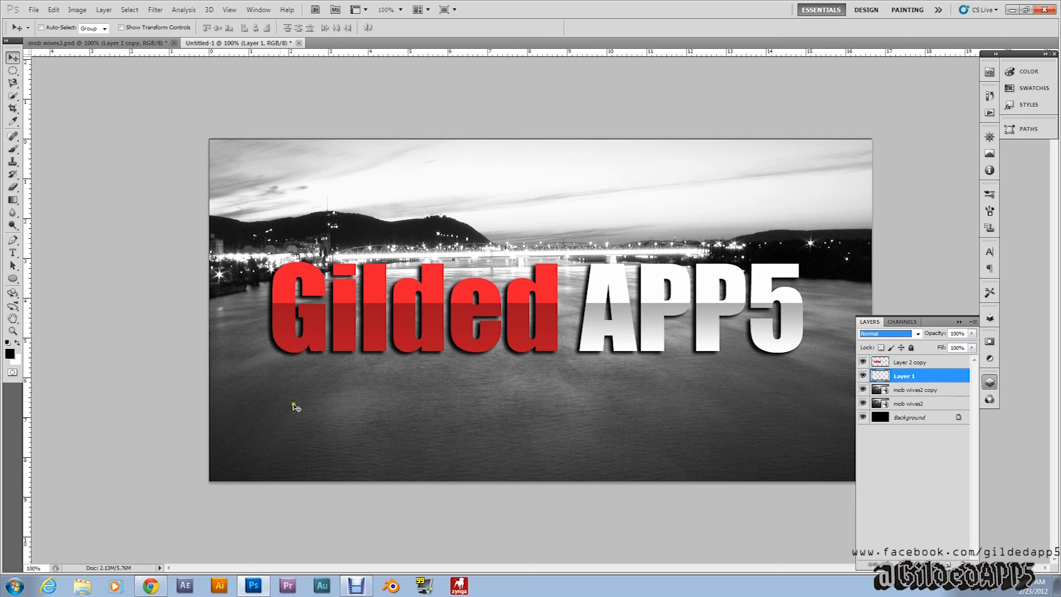
click(10, 354)
double_click(890, 496)
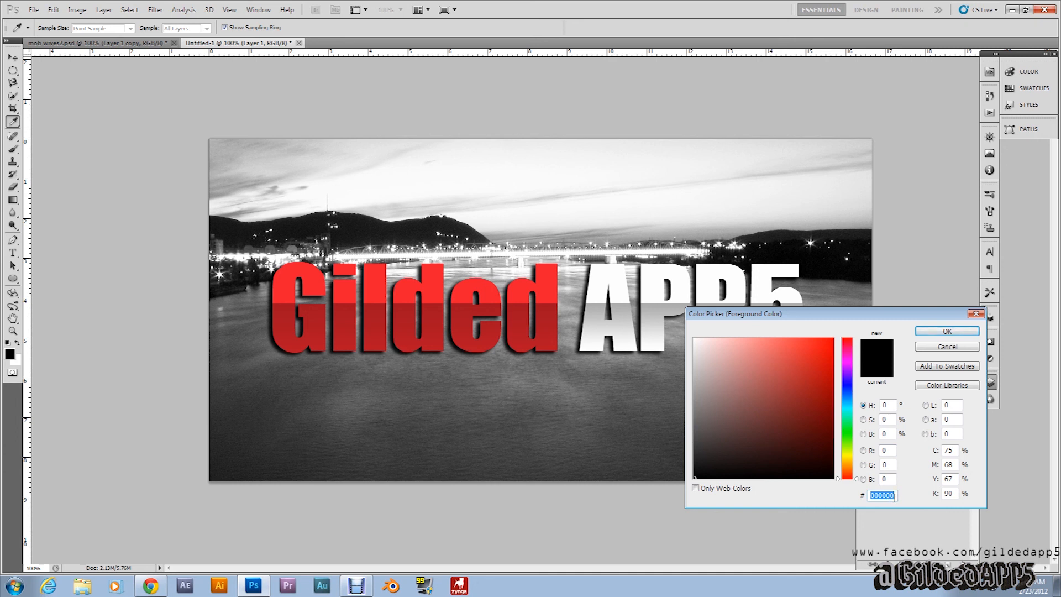
text(03e3e3)
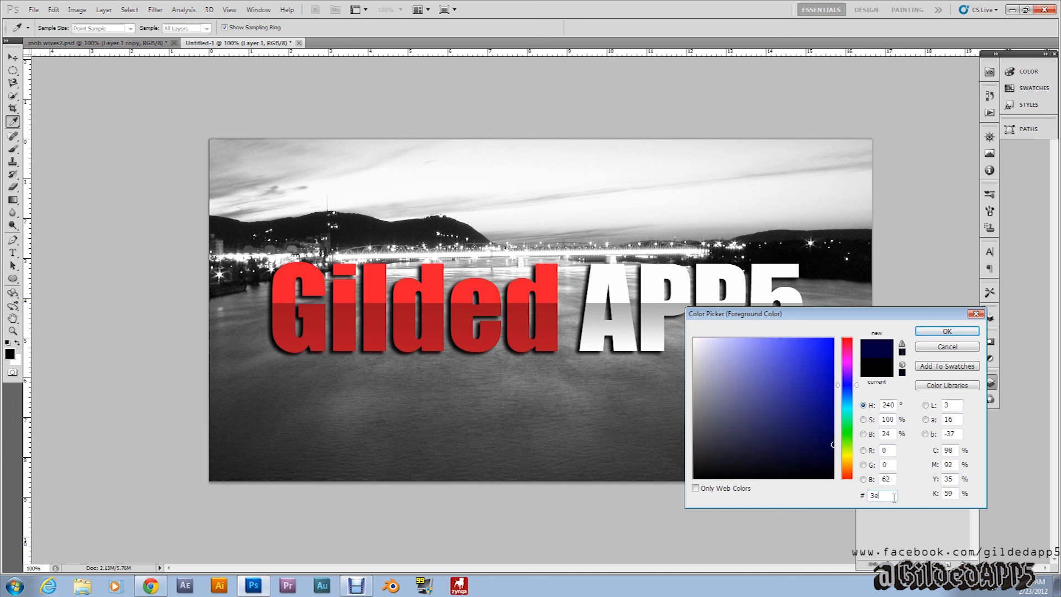
text(e)
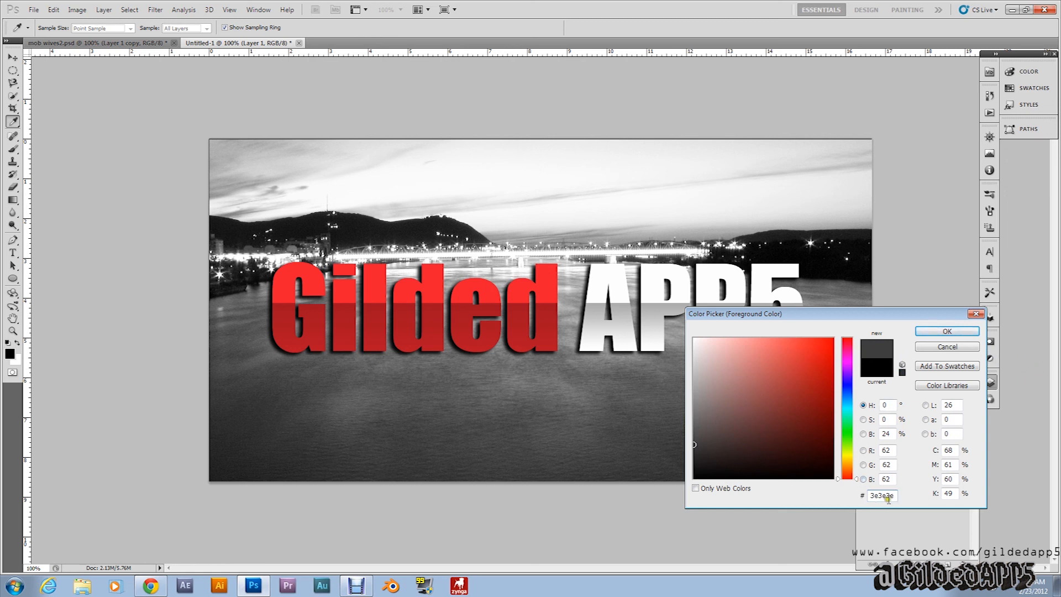
click(948, 331)
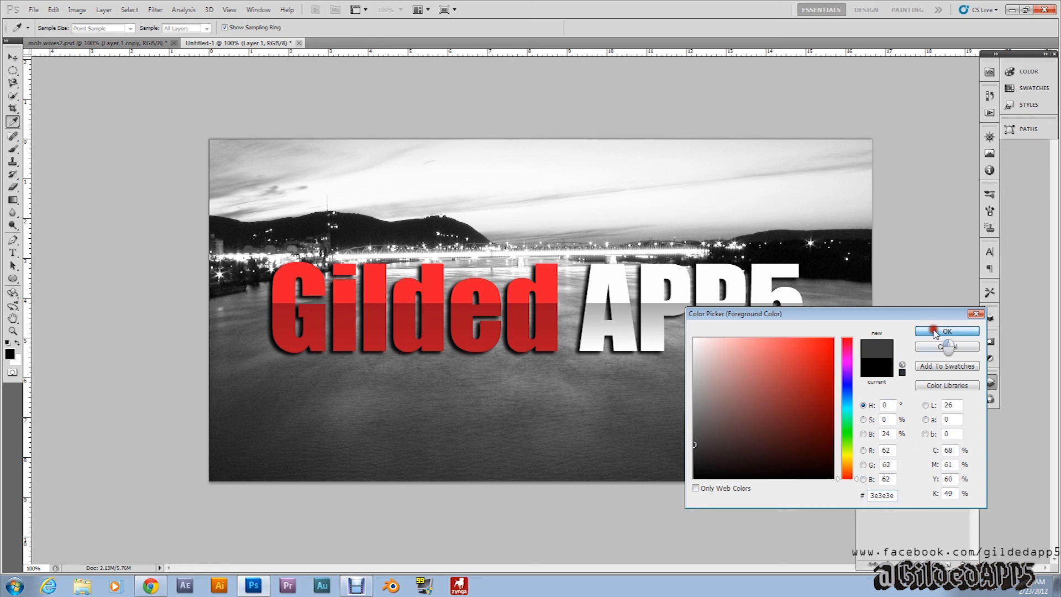
key(v)
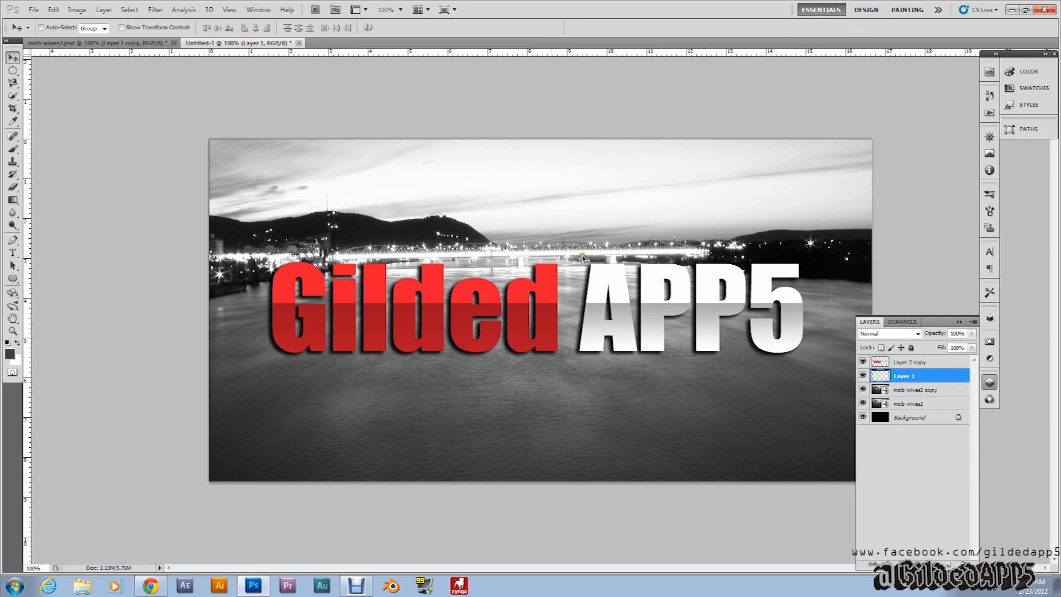
click(11, 200)
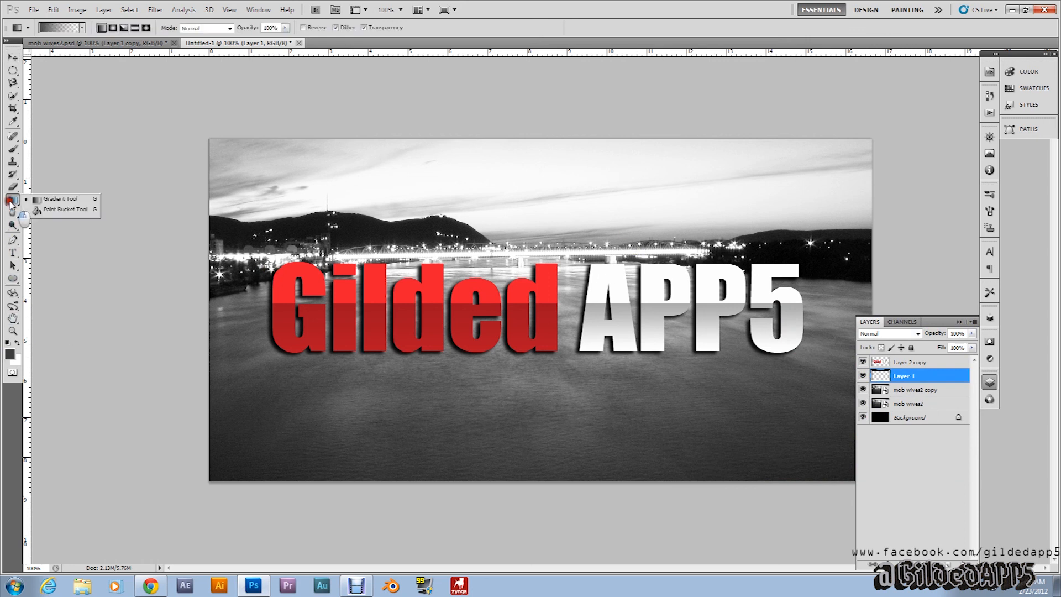
click(47, 210)
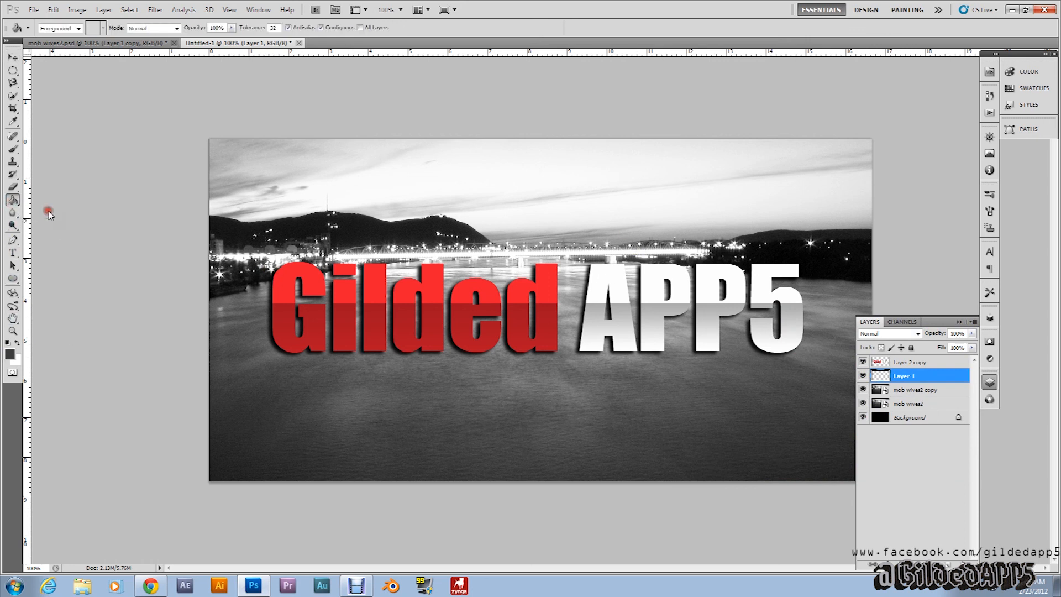
click(253, 214)
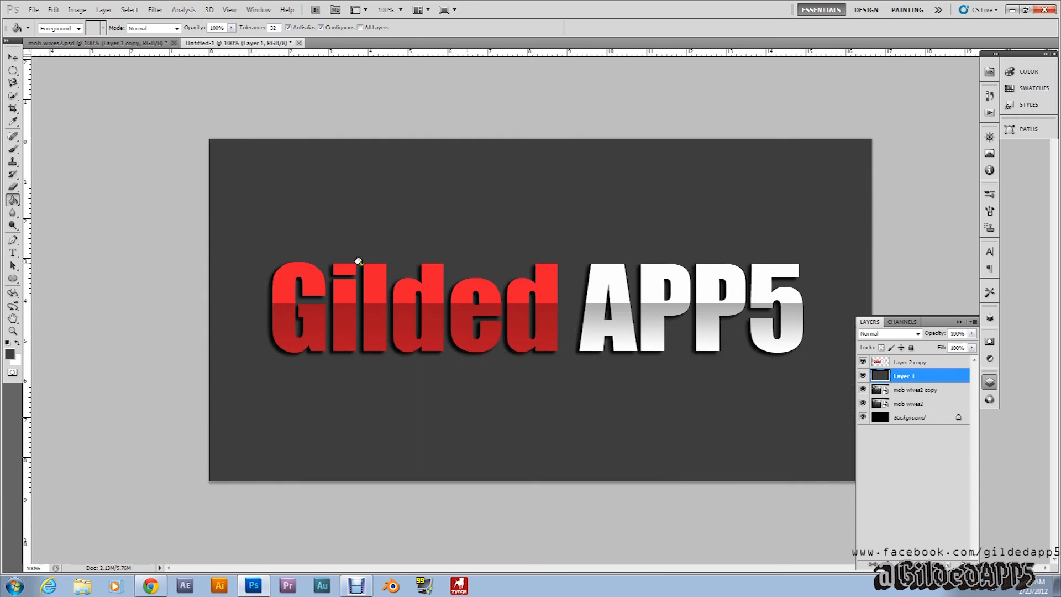
Step: Lower the fill of the dark gray layer to 27%
click(972, 347)
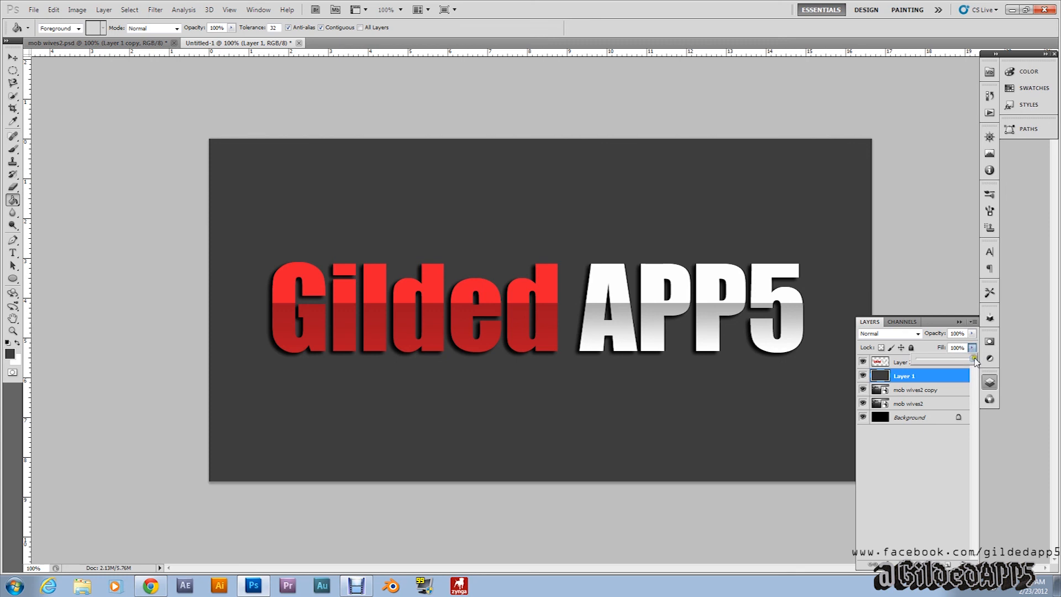
drag(973, 360, 932, 363)
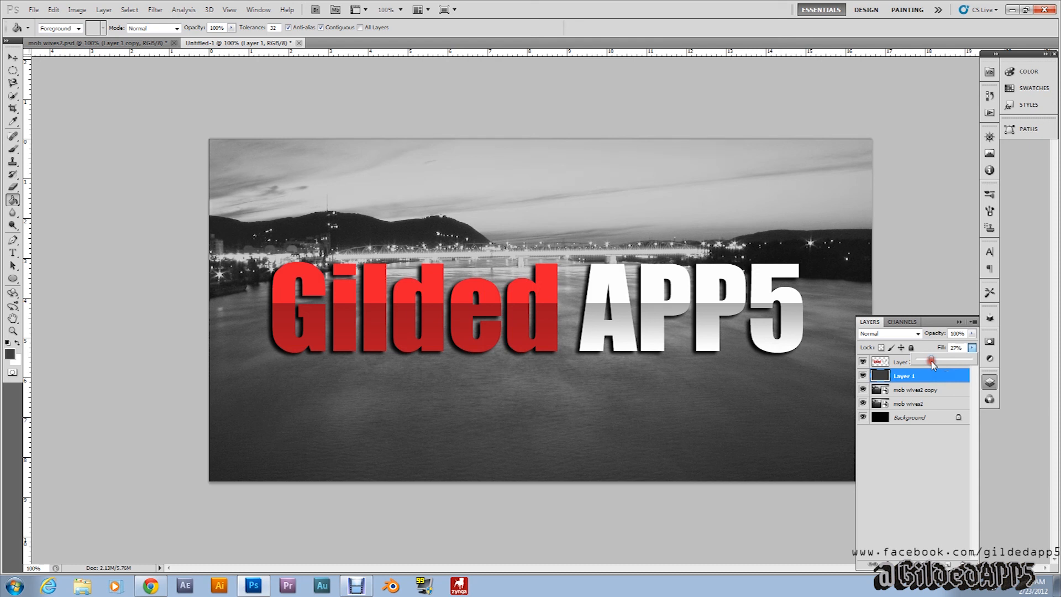
click(904, 475)
click(905, 474)
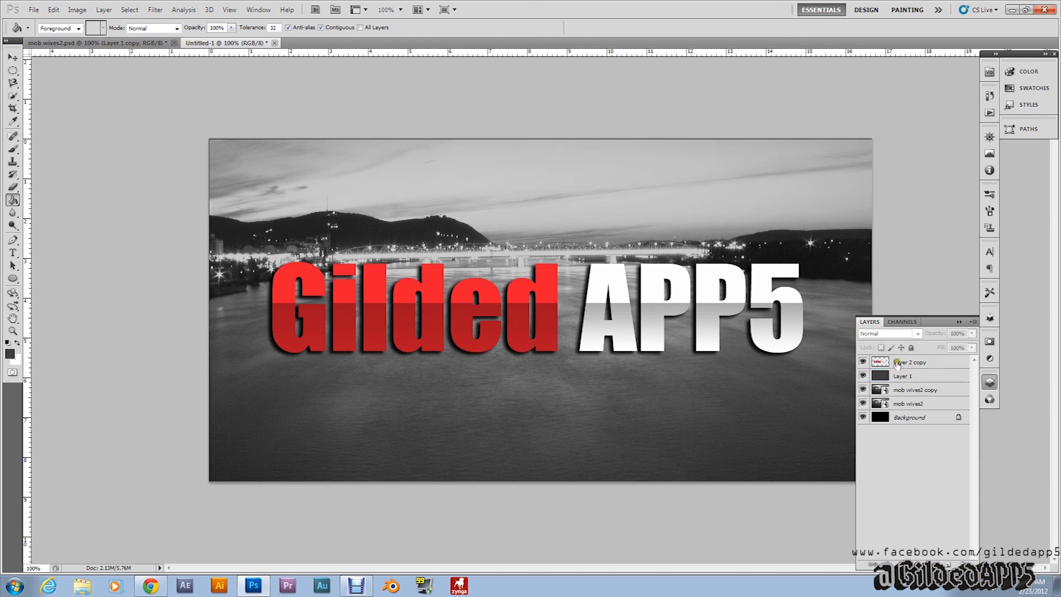
Step: Move the logo layer a little further down over the water, clear of the bridge lights
click(13, 56)
click(545, 235)
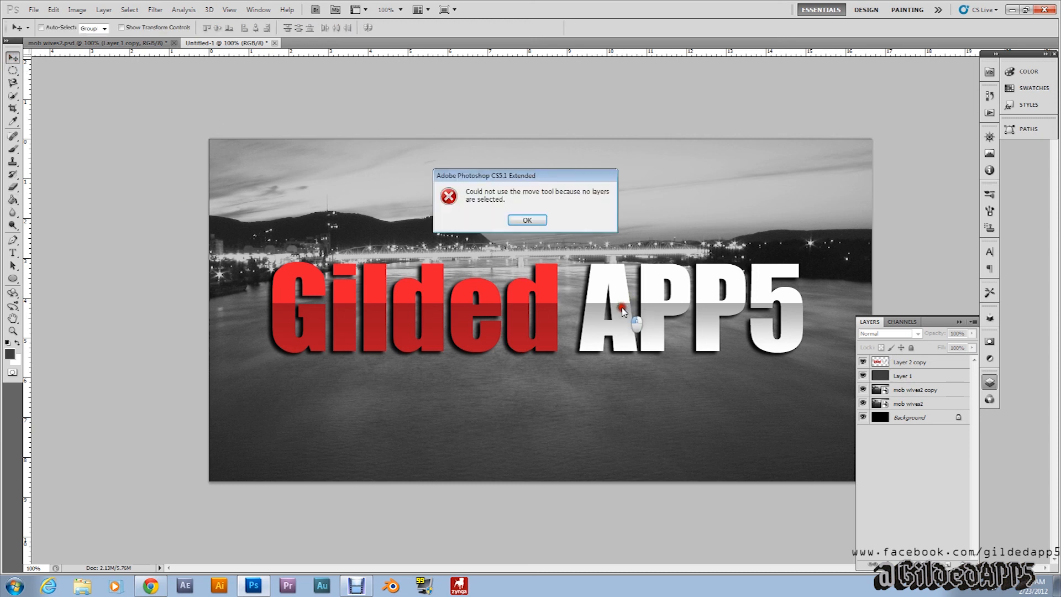
click(539, 216)
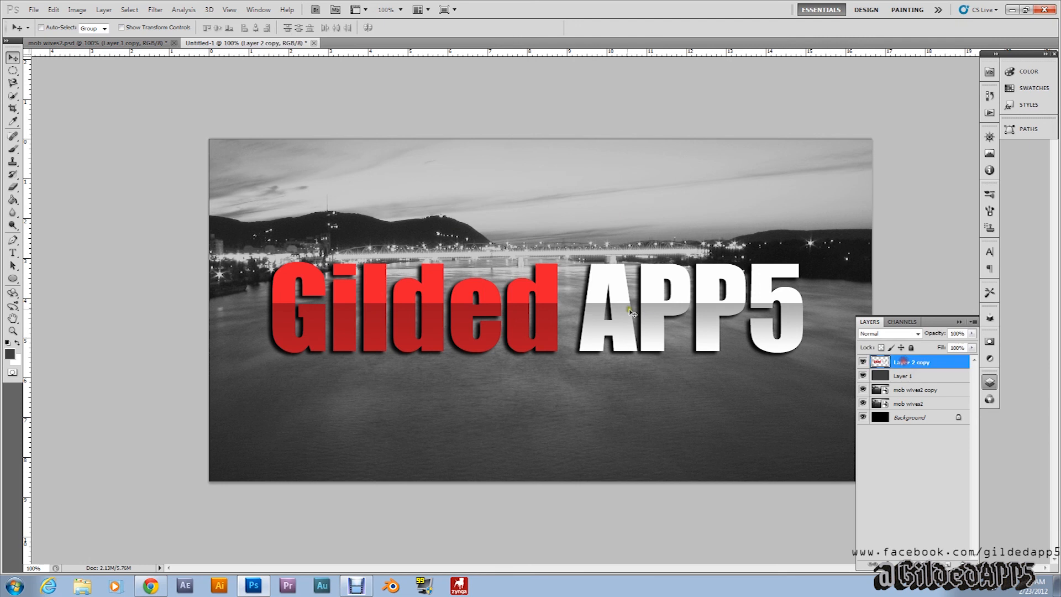
click(904, 361)
mouse_move(632, 315)
mouse_down()
mouse_move(629, 335)
mouse_move(625, 326)
mouse_up()
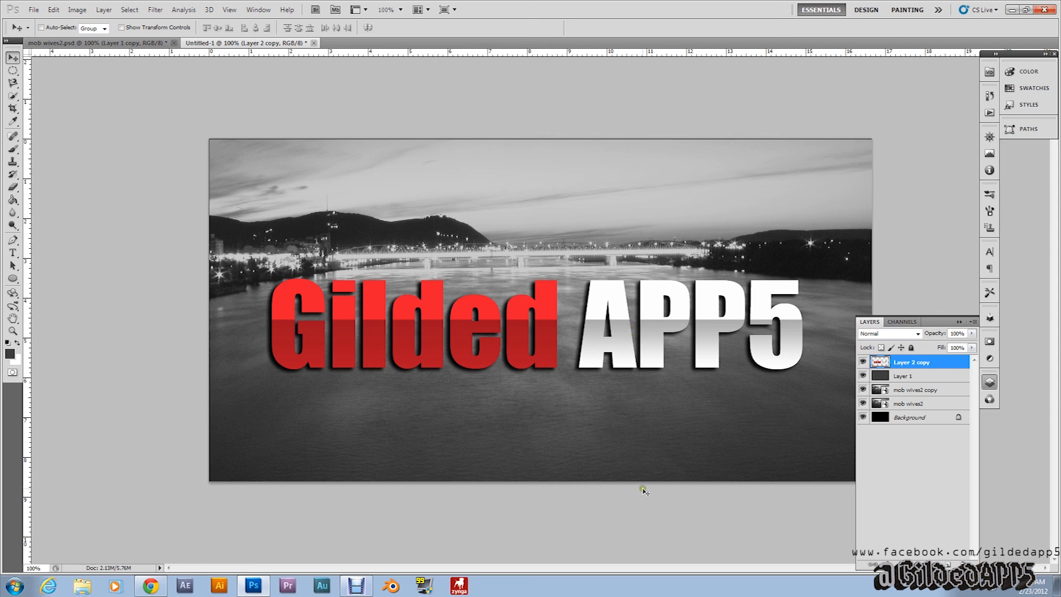
click(633, 442)
click(565, 441)
click(557, 435)
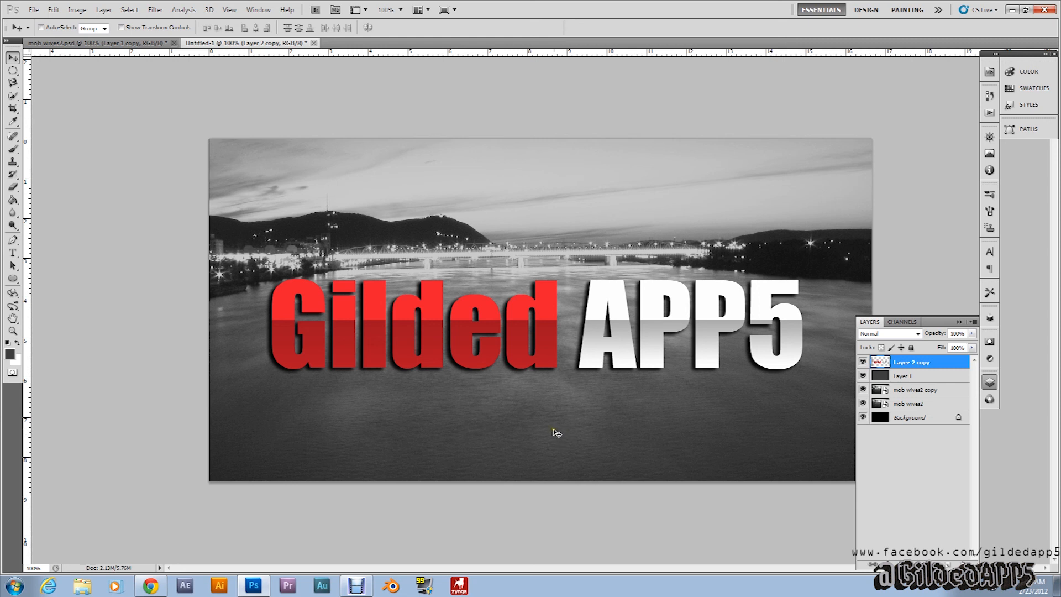